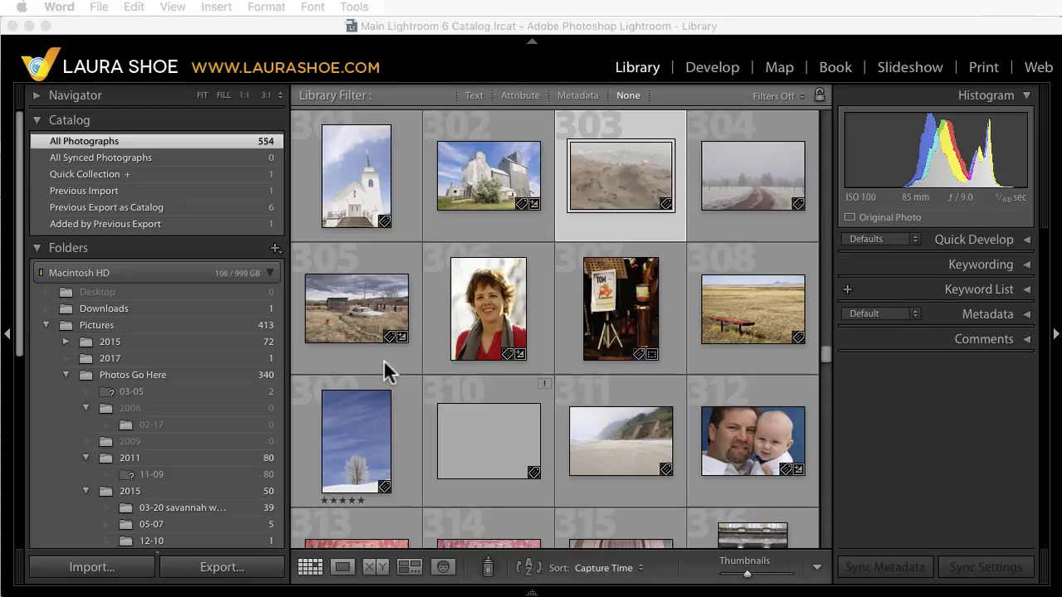
Bring Lightroom 6 with the 554-photo Main Lightroom 6 Catalog to the front over Word
{"action": "left_click", "coordinate": [301, 212]}
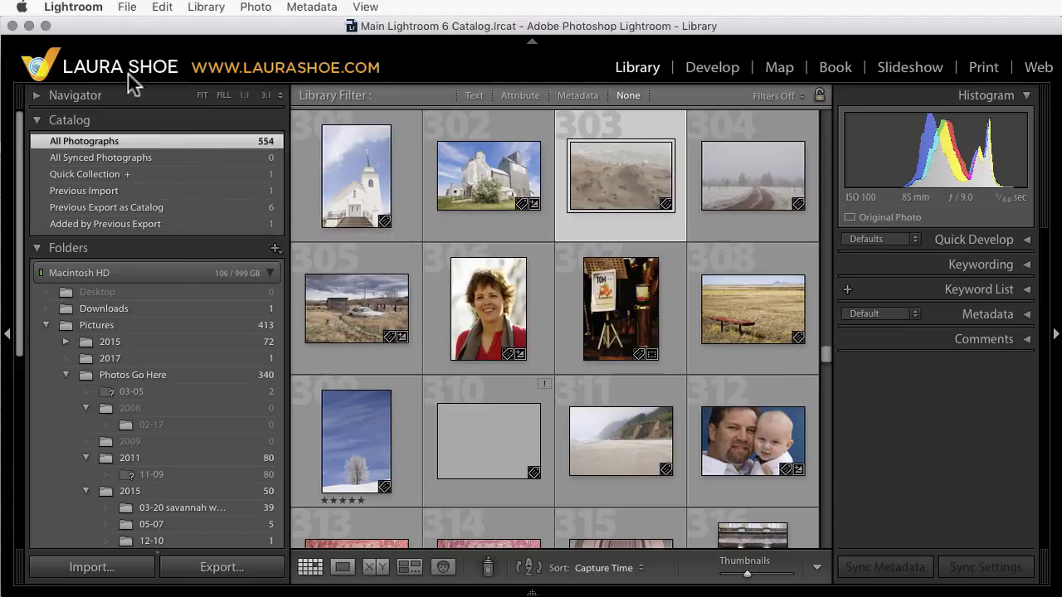
{"action": "left_click", "coordinate": [73, 8]}
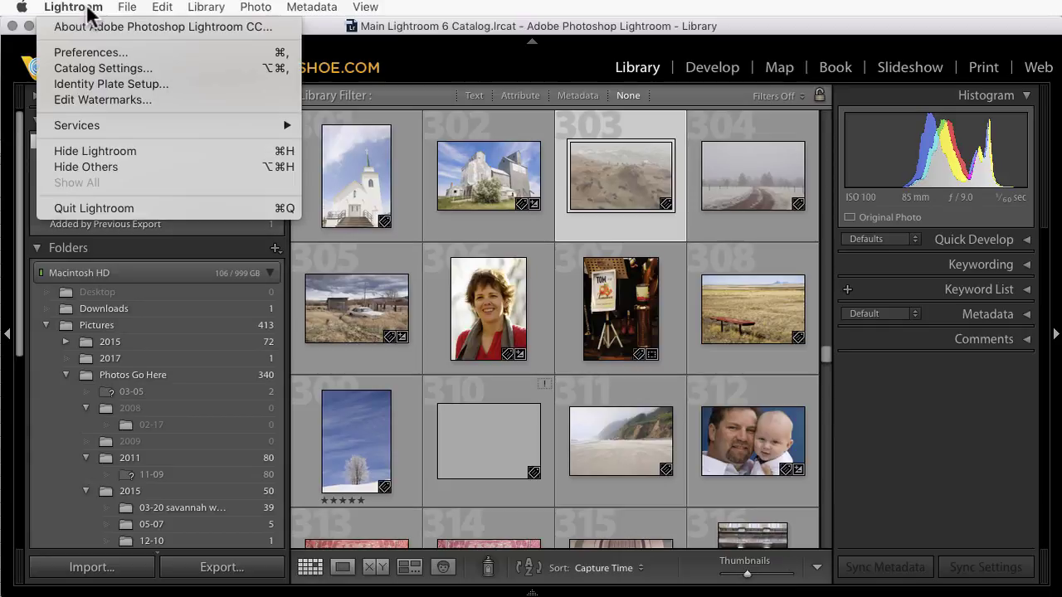
{"action": "left_click", "coordinate": [89, 70]}
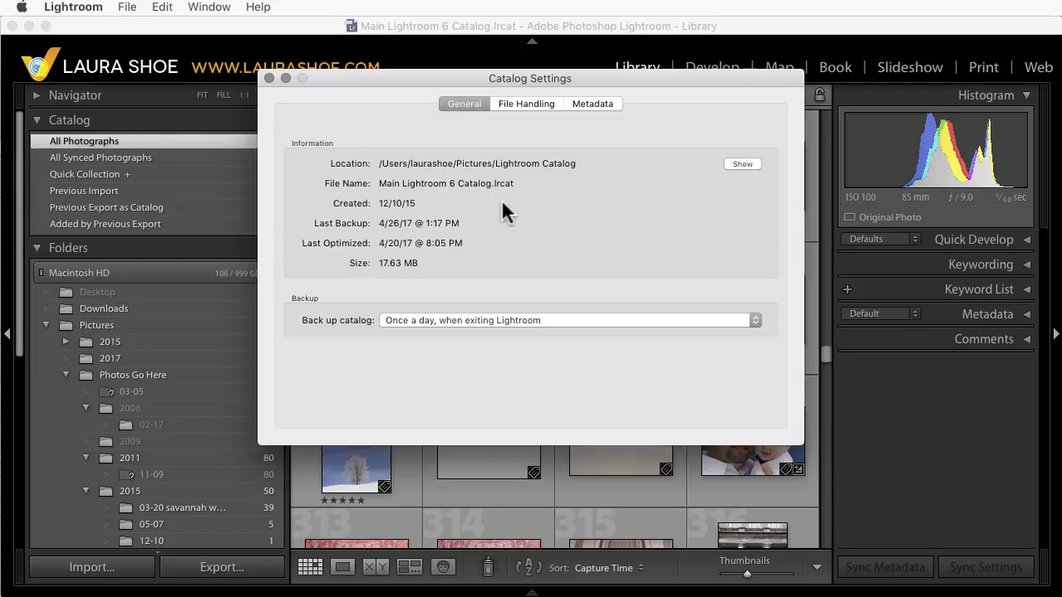
{"action": "left_click", "coordinate": [268, 78]}
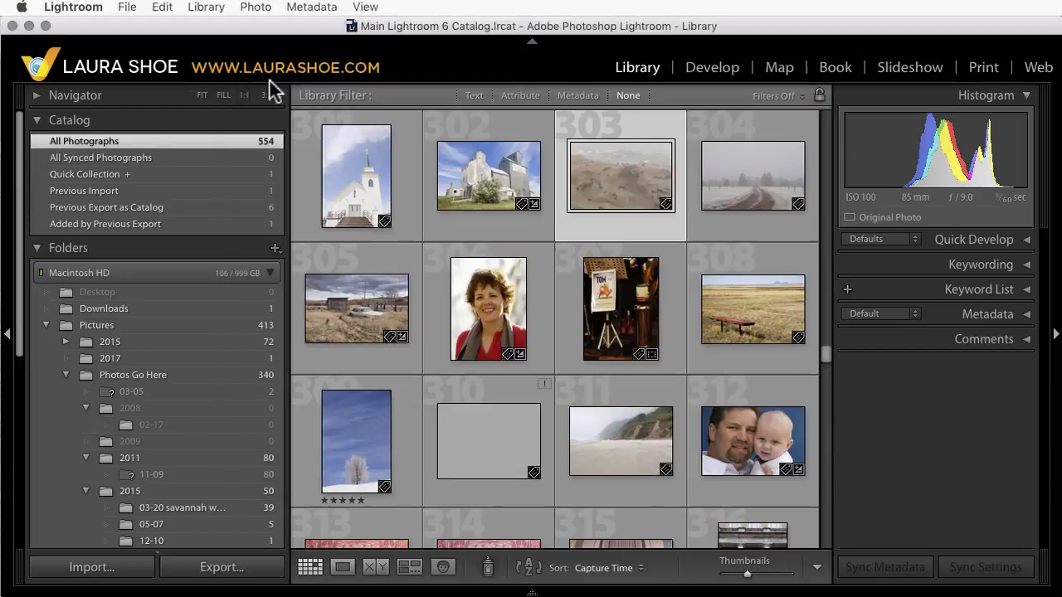
Quit Lightroom 6 and skip the catalog backup this time
{"action": "left_click", "coordinate": [73, 8]}
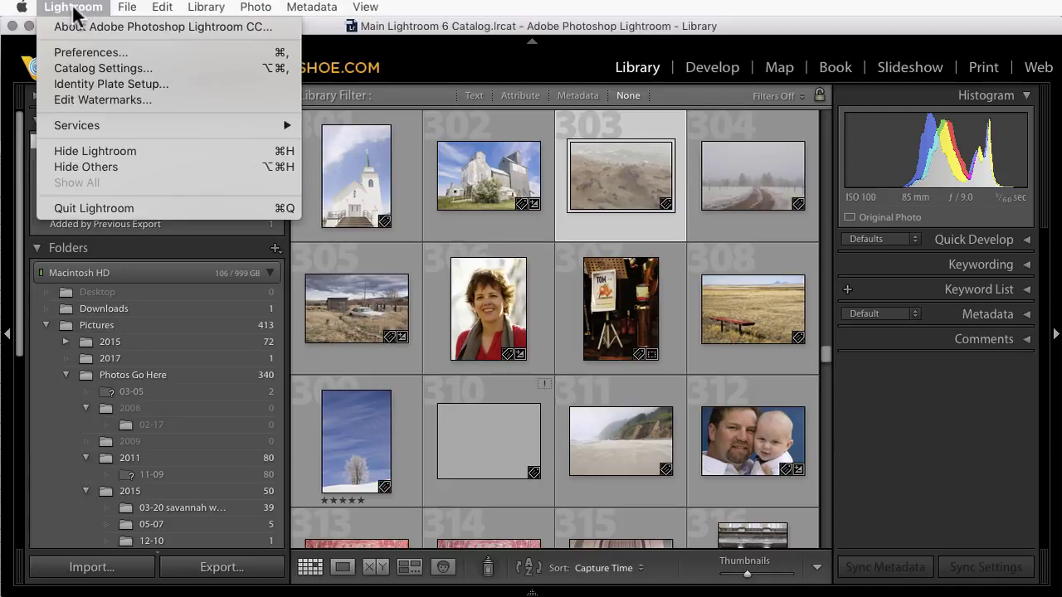
{"action": "left_click", "coordinate": [108, 208]}
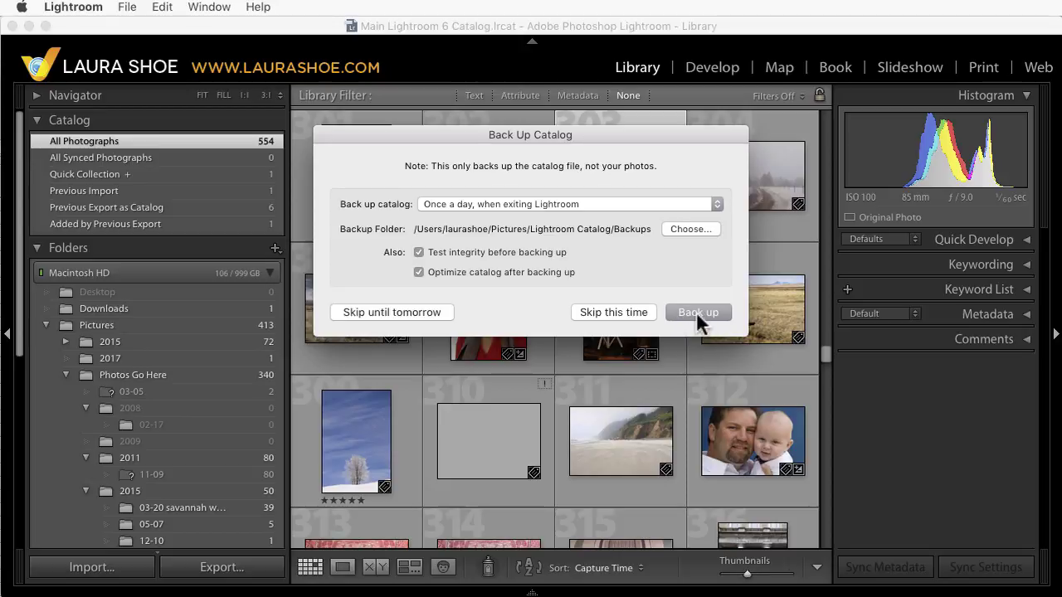
{"action": "left_click", "coordinate": [608, 317]}
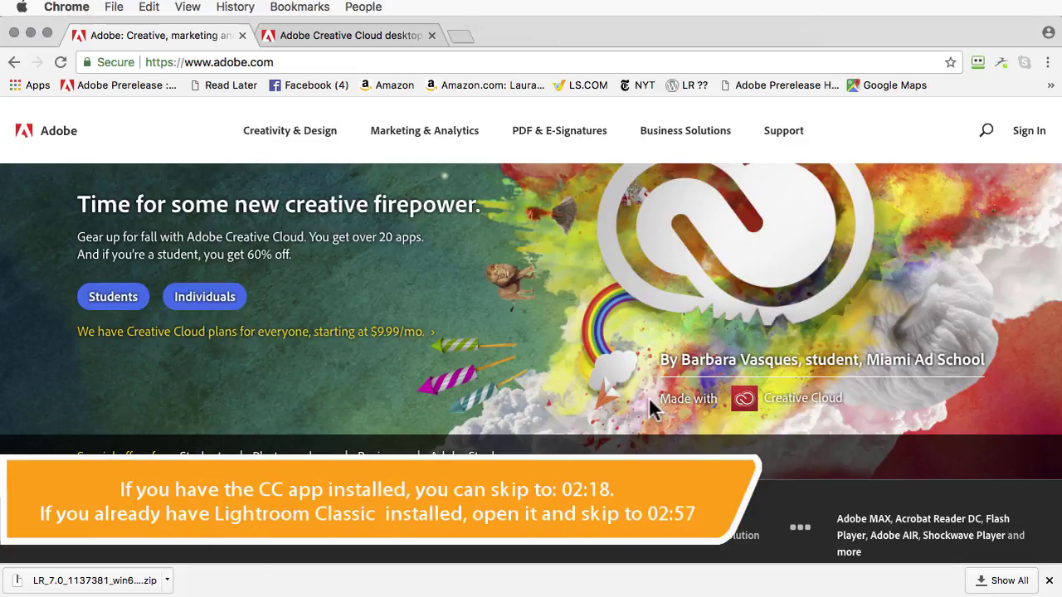
Sign in to adobe.com with the main Adobe account and open the desktop apps page
{"action": "left_click", "coordinate": [1037, 137]}
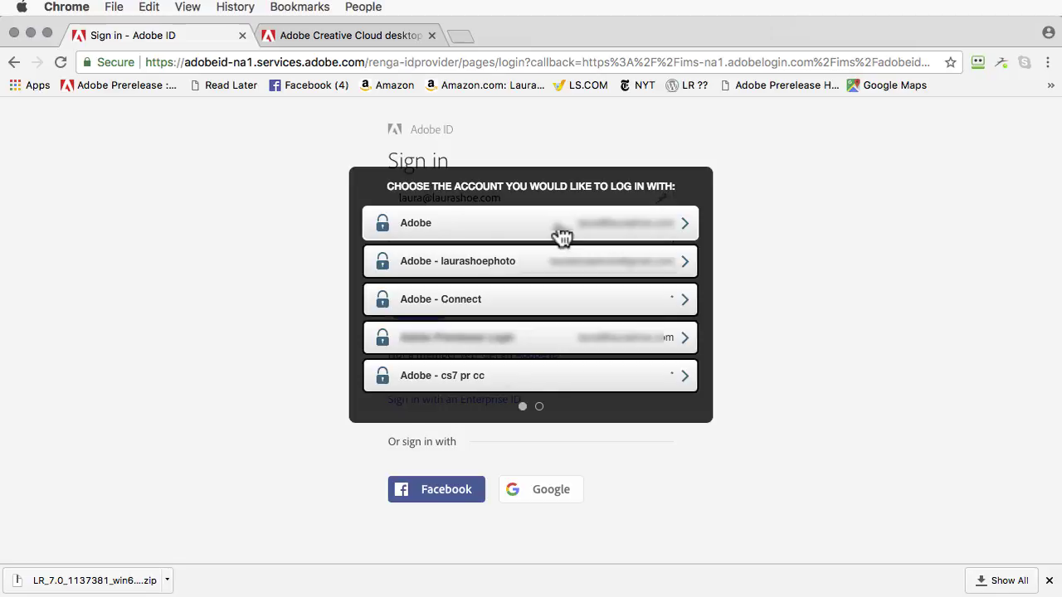
{"action": "left_click", "coordinate": [560, 231]}
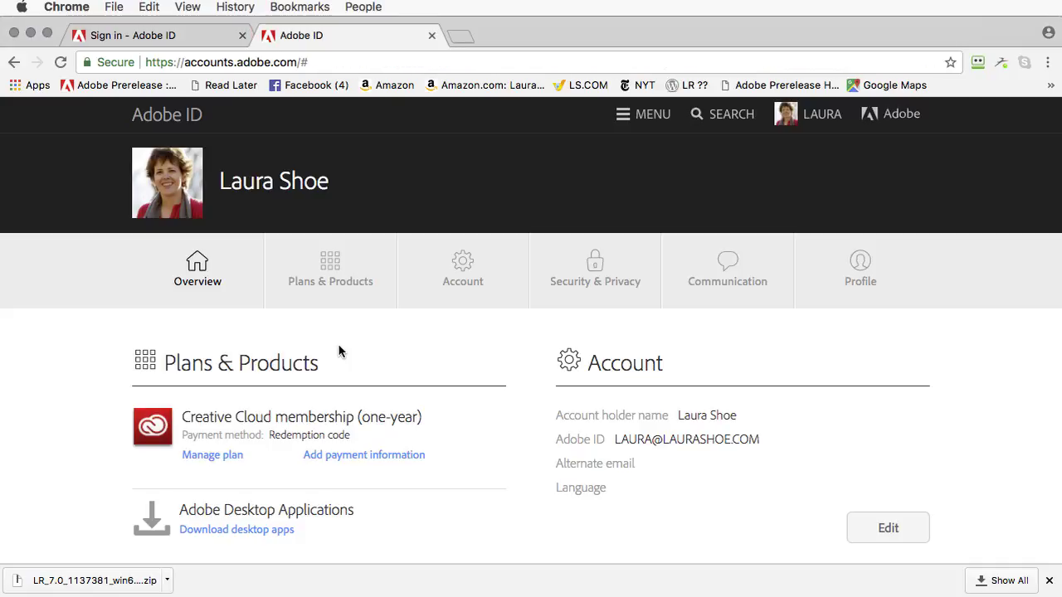
{"action": "left_click", "coordinate": [239, 537]}
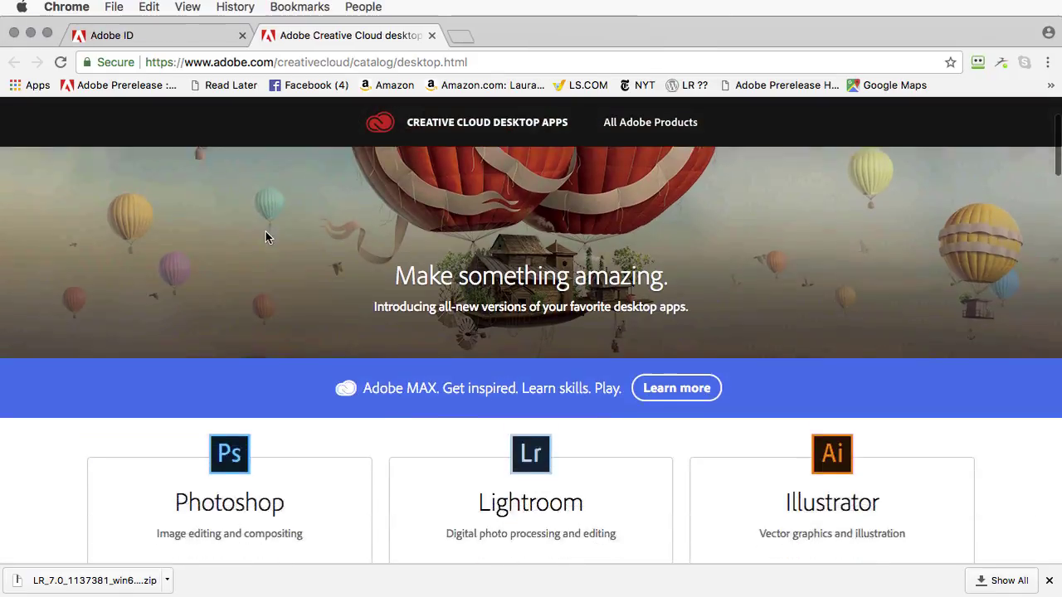
Scroll down and download the Creative Cloud desktop app
{"action": "scroll", "coordinate": [266, 237], "scroll_direction": "down", "scroll_amount": 5}
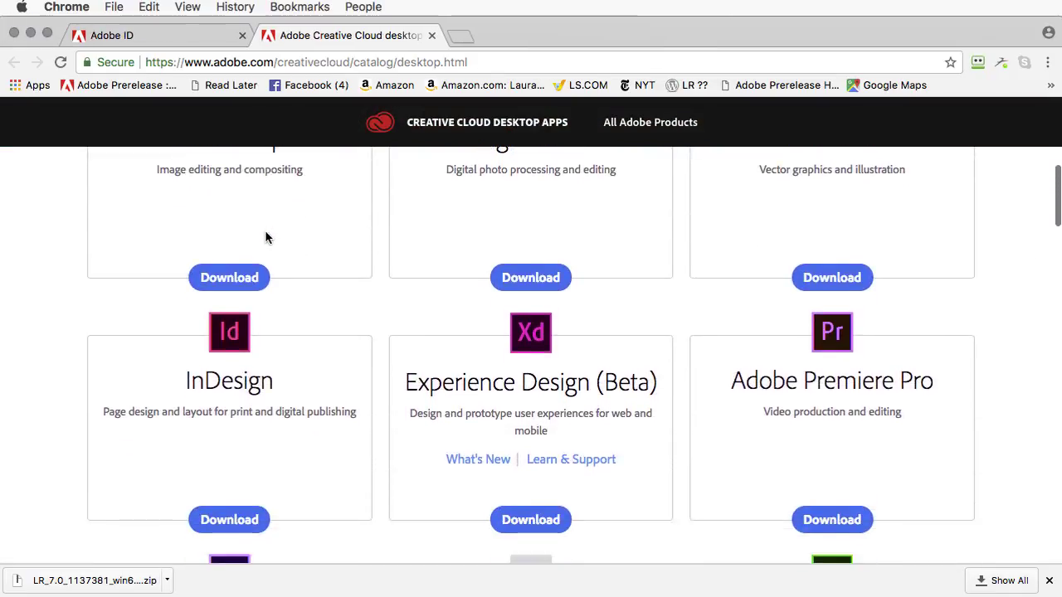
{"action": "scroll", "coordinate": [266, 238], "scroll_direction": "down", "scroll_amount": 6}
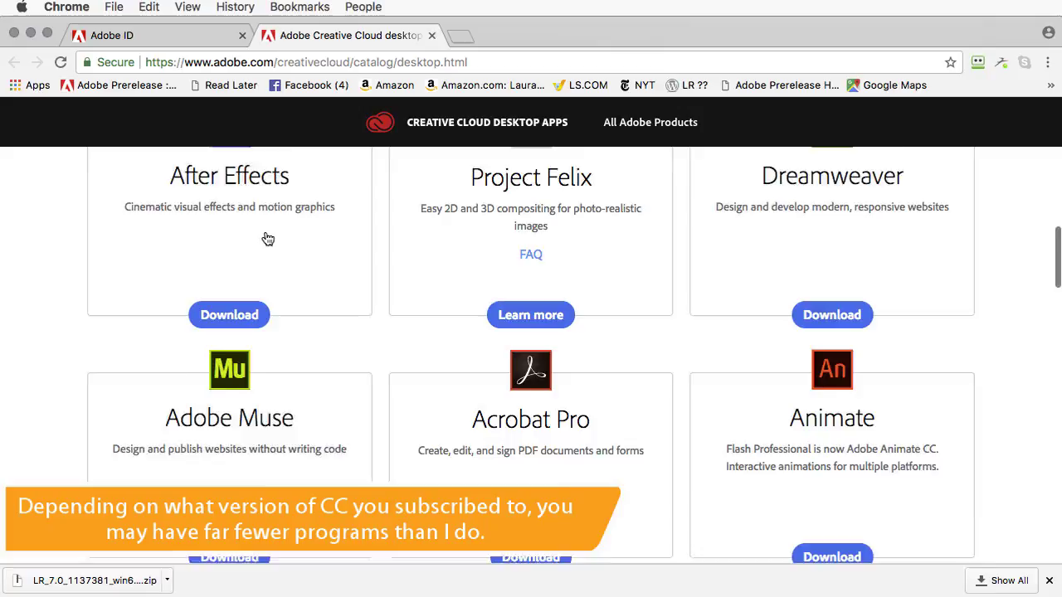
{"action": "scroll", "coordinate": [268, 239], "scroll_direction": "down", "scroll_amount": 12}
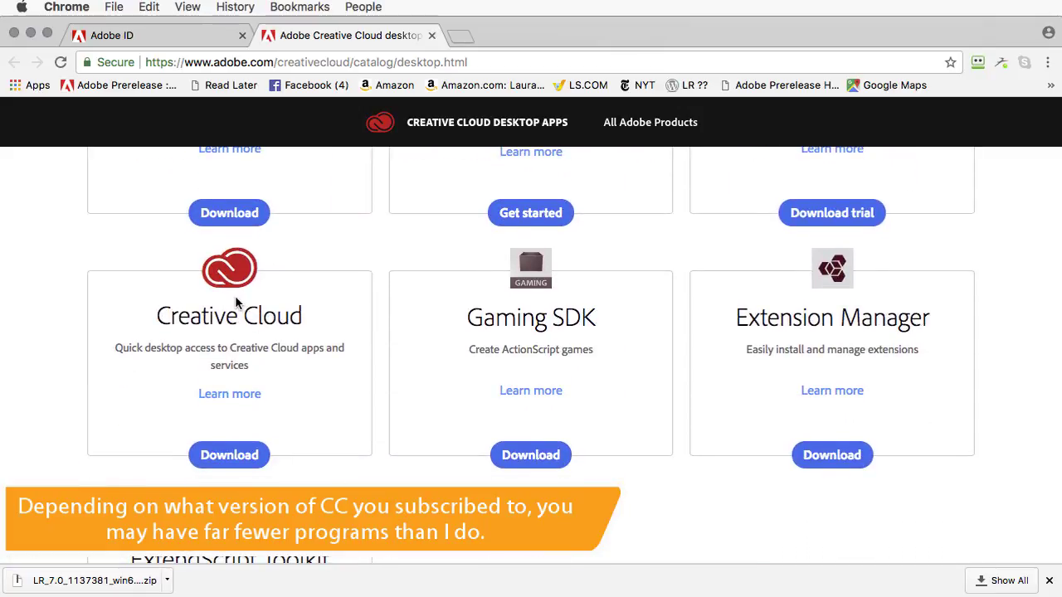
{"action": "left_click", "coordinate": [232, 456]}
{"action": "scroll", "coordinate": [318, 384], "scroll_direction": "down", "scroll_amount": 1}
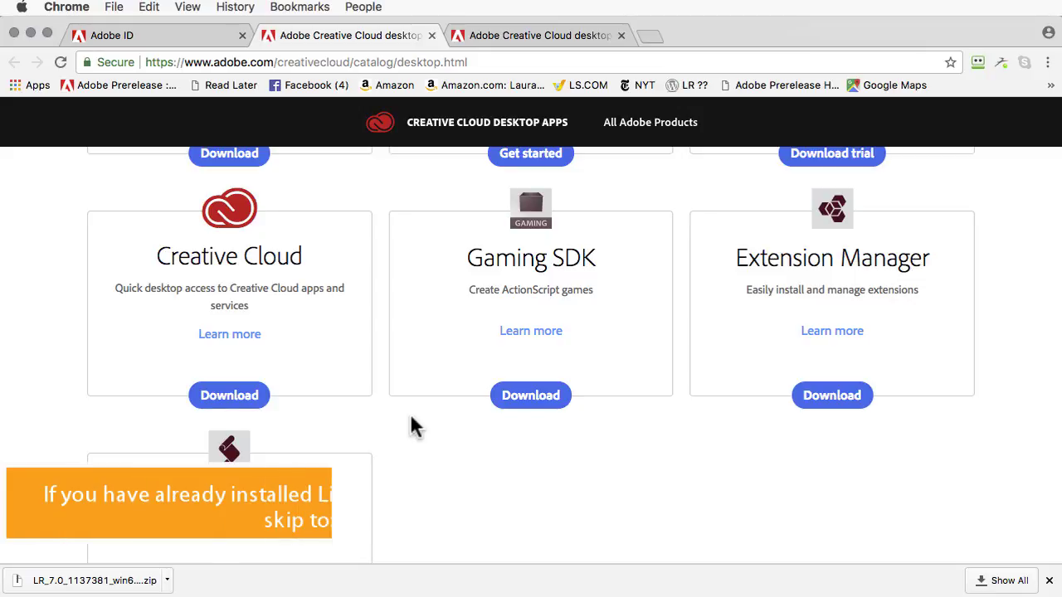
Launch the Creative Cloud app through Spotlight by searching 'creat'
{"action": "key", "text": "super+space"}
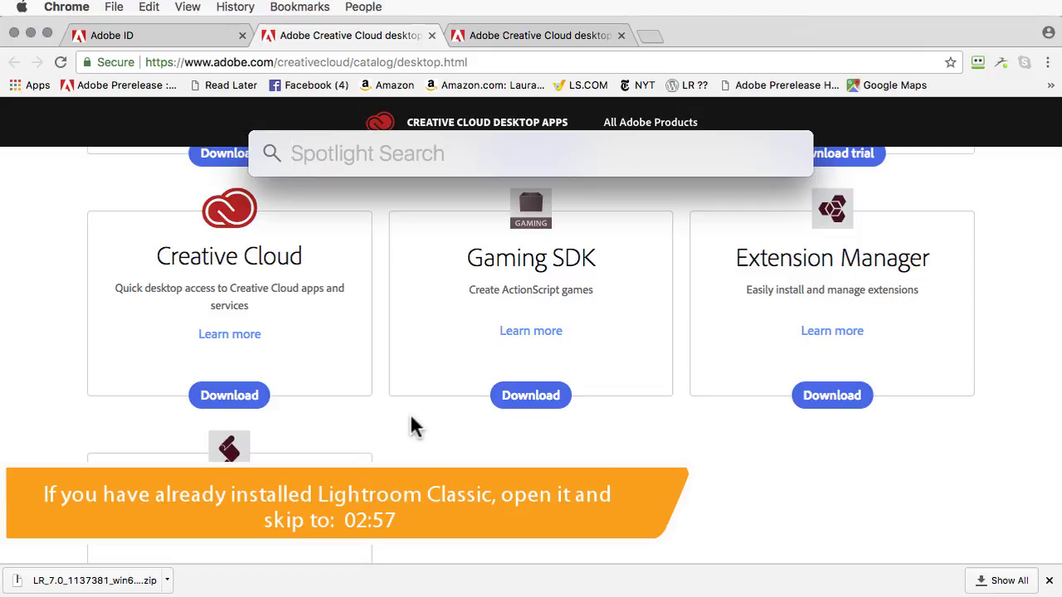
{"action": "type", "text": "cre"}
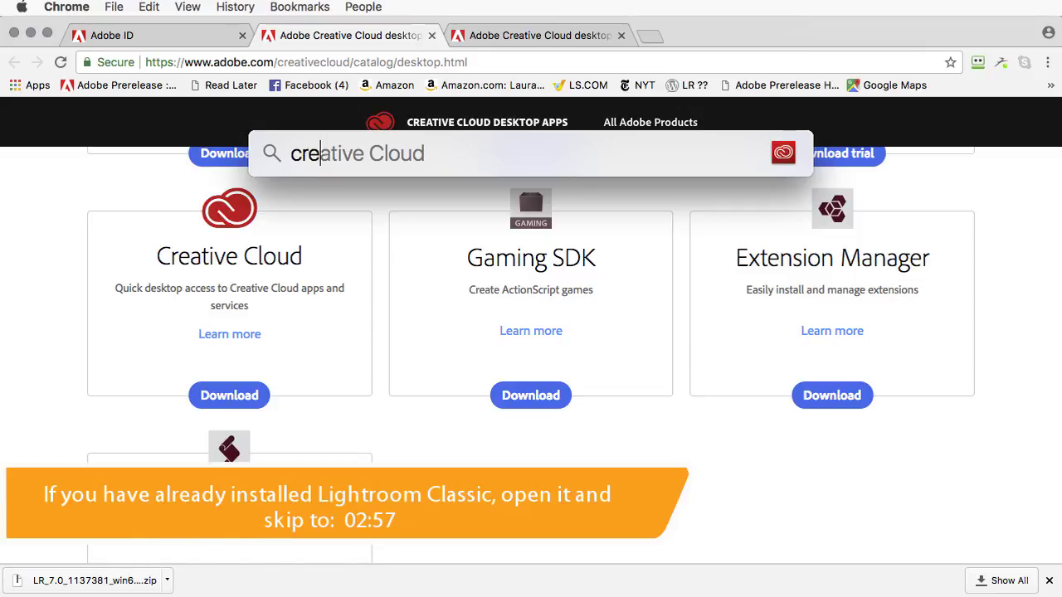
{"action": "type", "text": "at"}
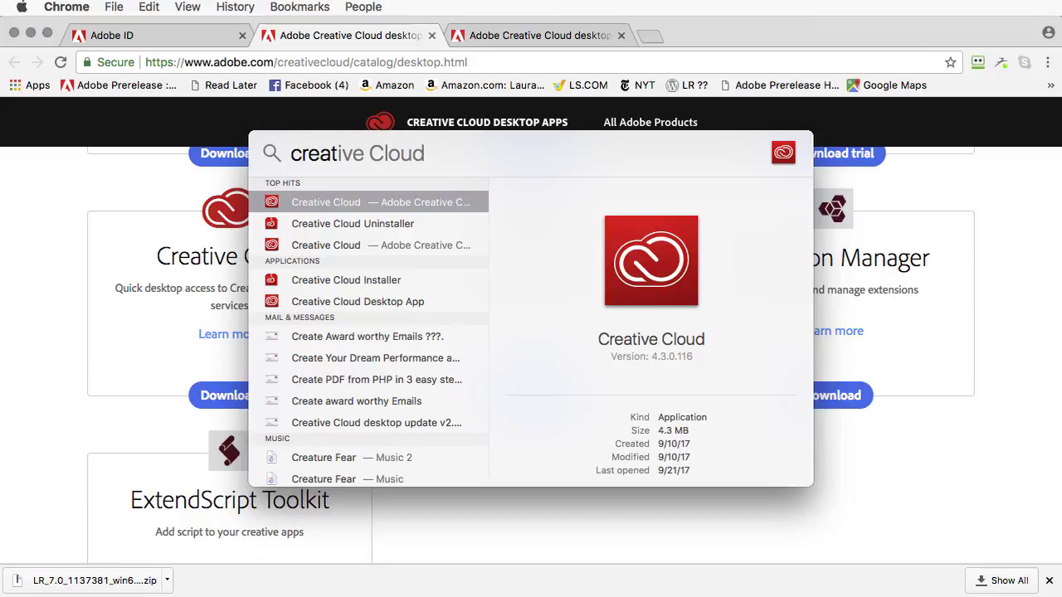
{"action": "key", "text": "Return"}
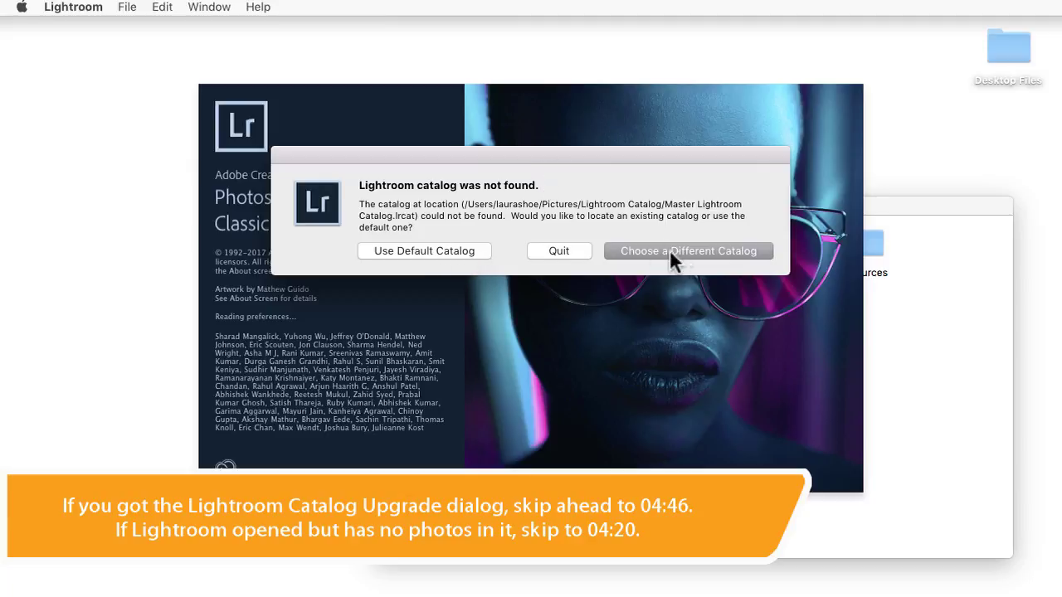
Pick Main Lightroom 6 Catalog.lrcat from Pictures > Lightroom Catalog as the catalog to open
{"action": "left_click", "coordinate": [692, 248]}
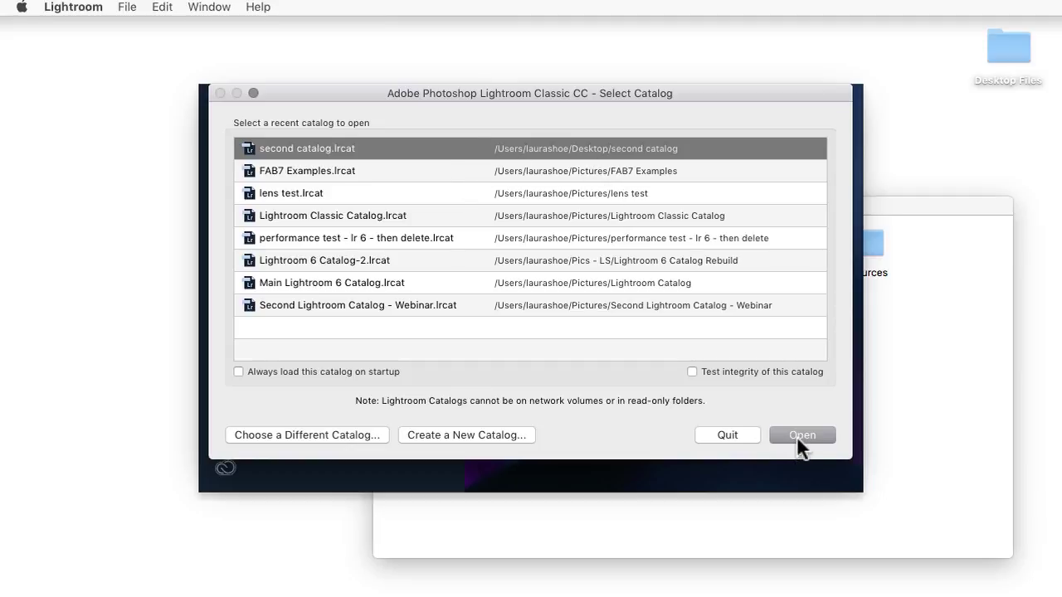
{"action": "left_click", "coordinate": [309, 434]}
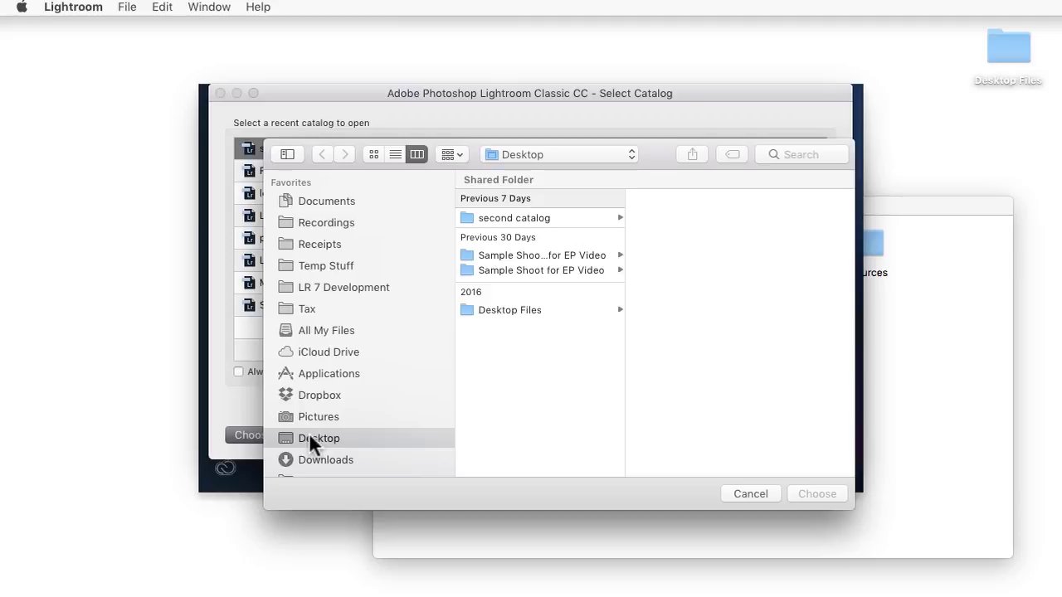
{"action": "left_click", "coordinate": [315, 417]}
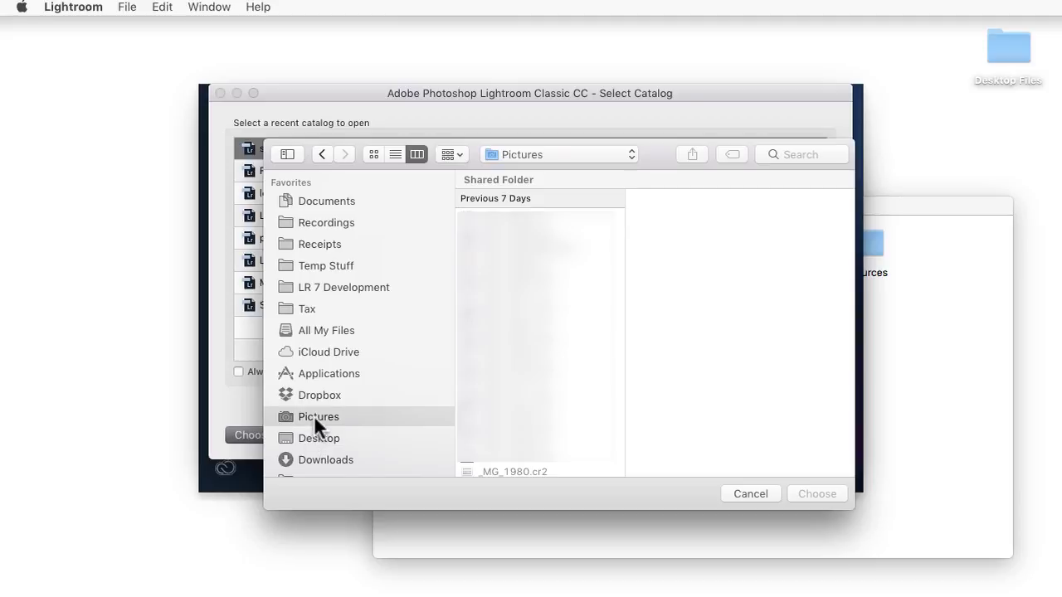
{"action": "scroll", "coordinate": [533, 468], "scroll_direction": "down", "scroll_amount": 10}
{"action": "left_click", "coordinate": [534, 468]}
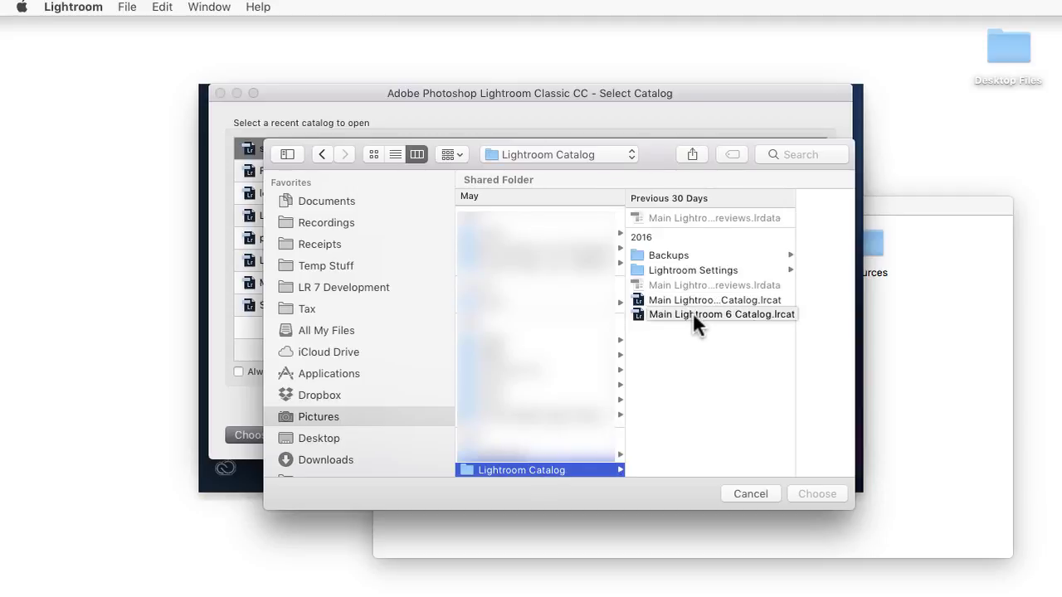
{"action": "left_click", "coordinate": [694, 315]}
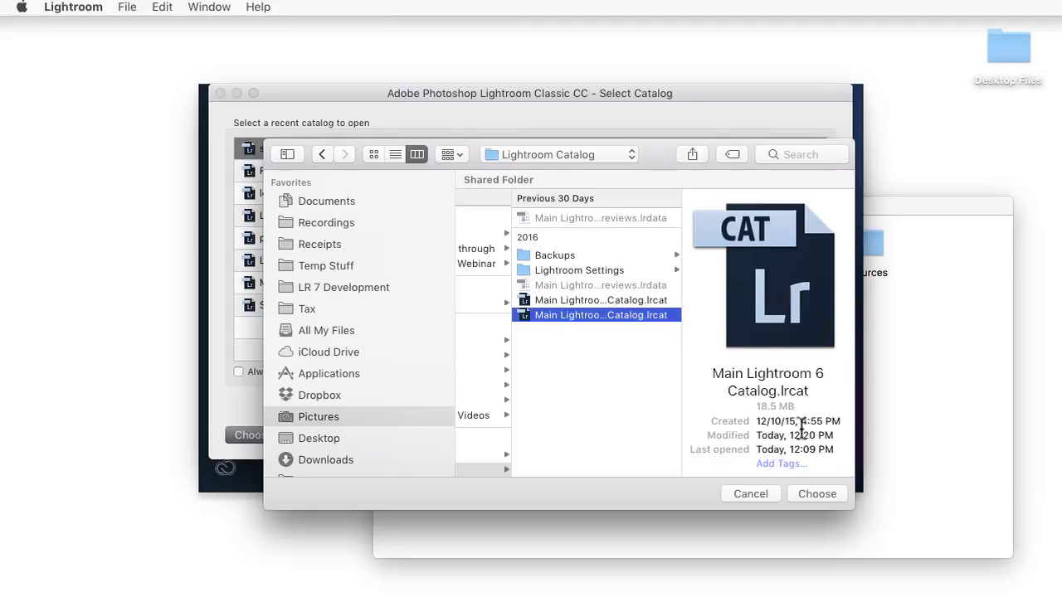
{"action": "left_click", "coordinate": [817, 494]}
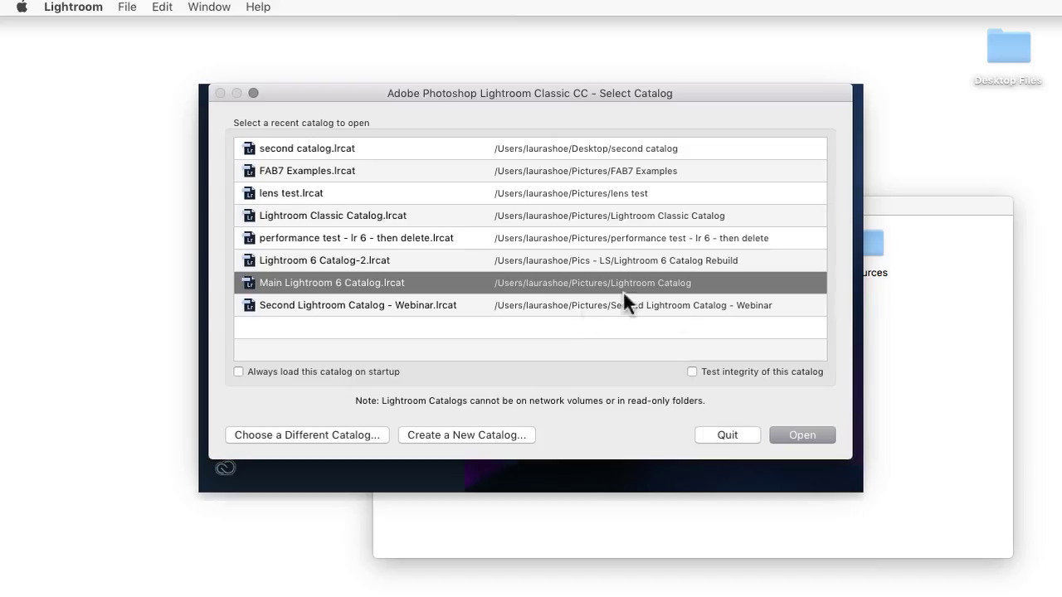
{"action": "left_click", "coordinate": [796, 433]}
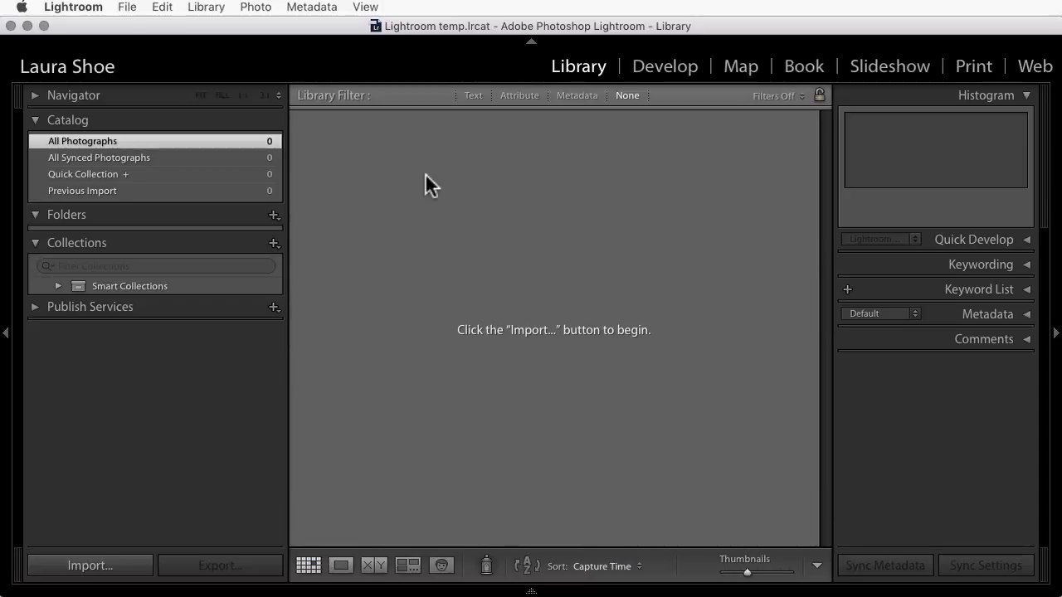
Open Main Lightroom 6 Catalog.lrcat from Pictures/Lightroom Catalog with File > Open Catalog
{"action": "left_click", "coordinate": [125, 10]}
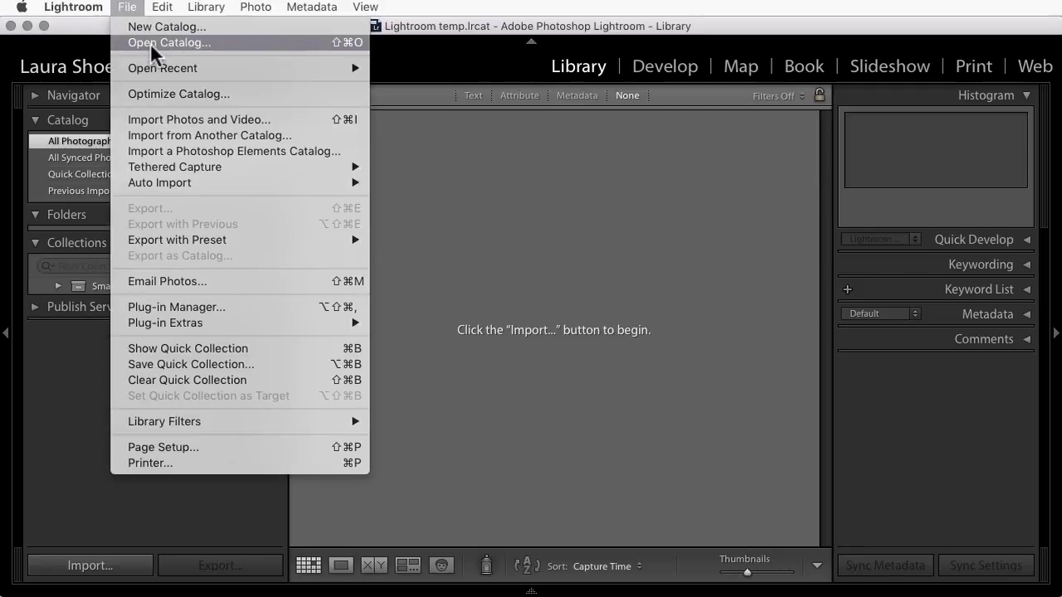
{"action": "left_click", "coordinate": [151, 43]}
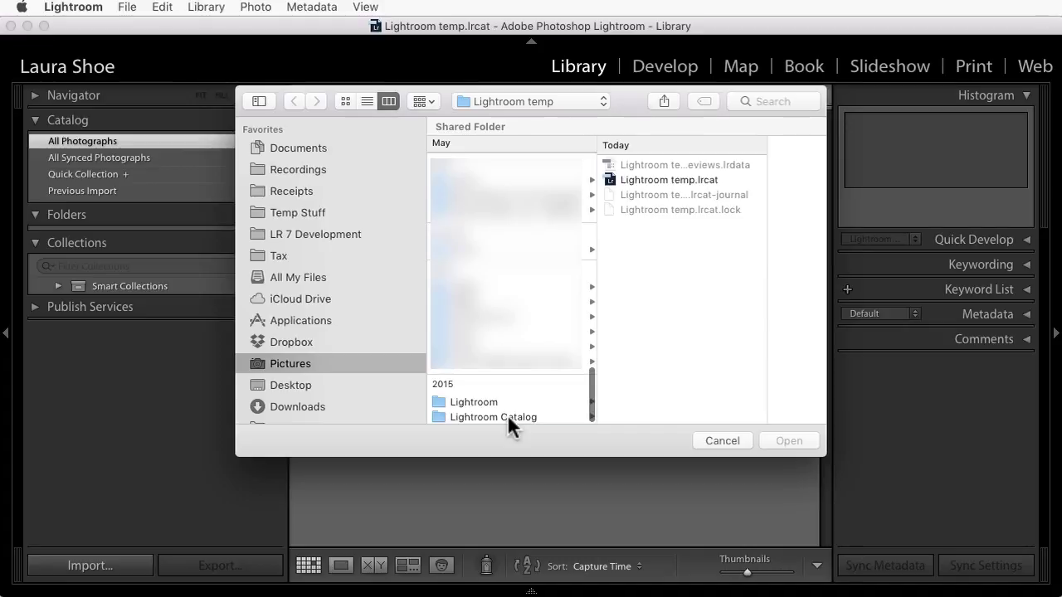
{"action": "left_click", "coordinate": [507, 414]}
{"action": "left_click", "coordinate": [510, 349]}
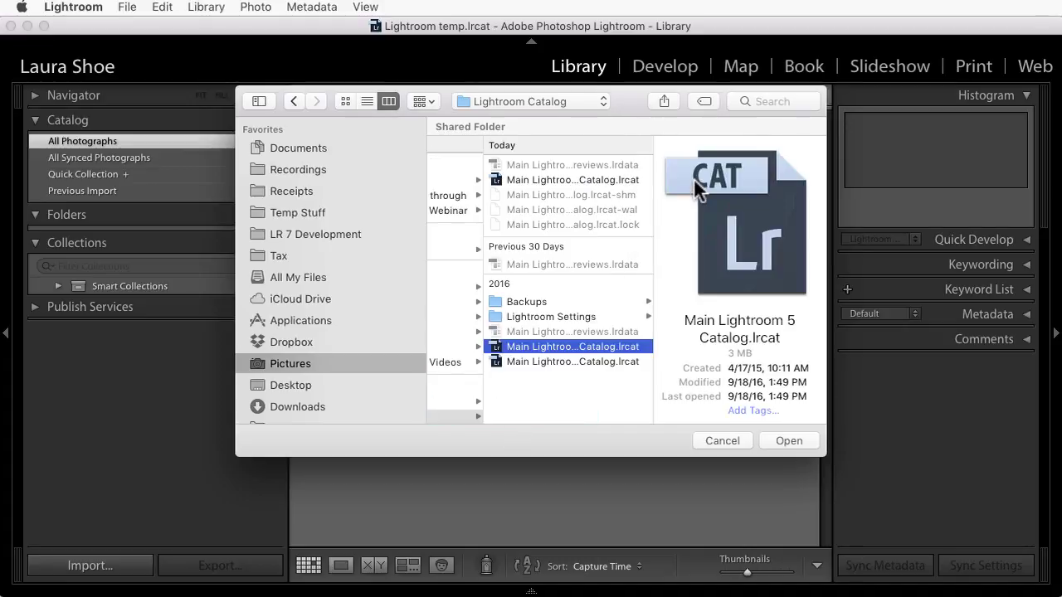
{"action": "left_click", "coordinate": [558, 363]}
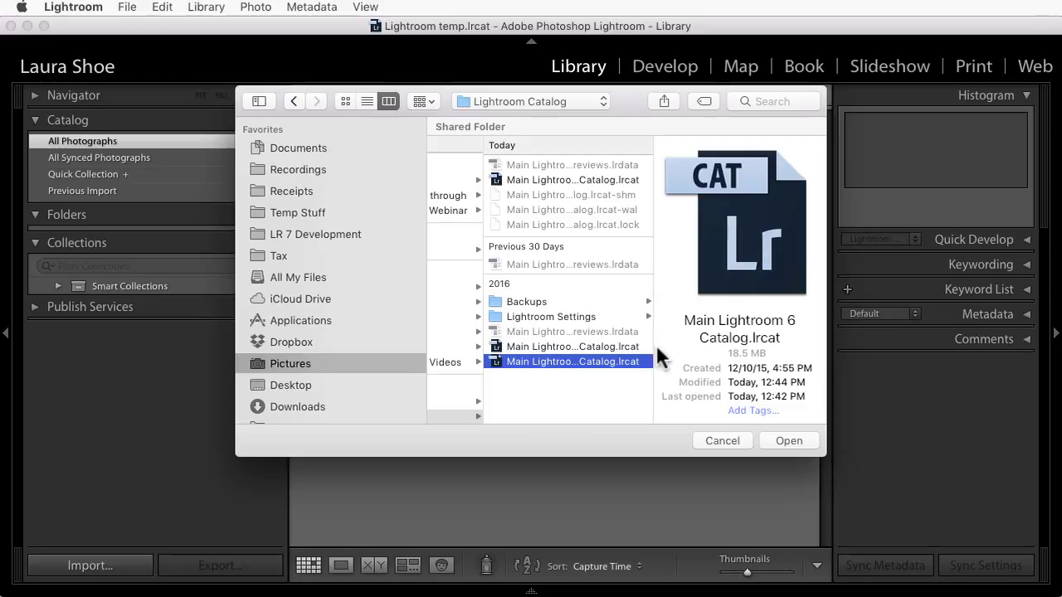
{"action": "left_click", "coordinate": [790, 446]}
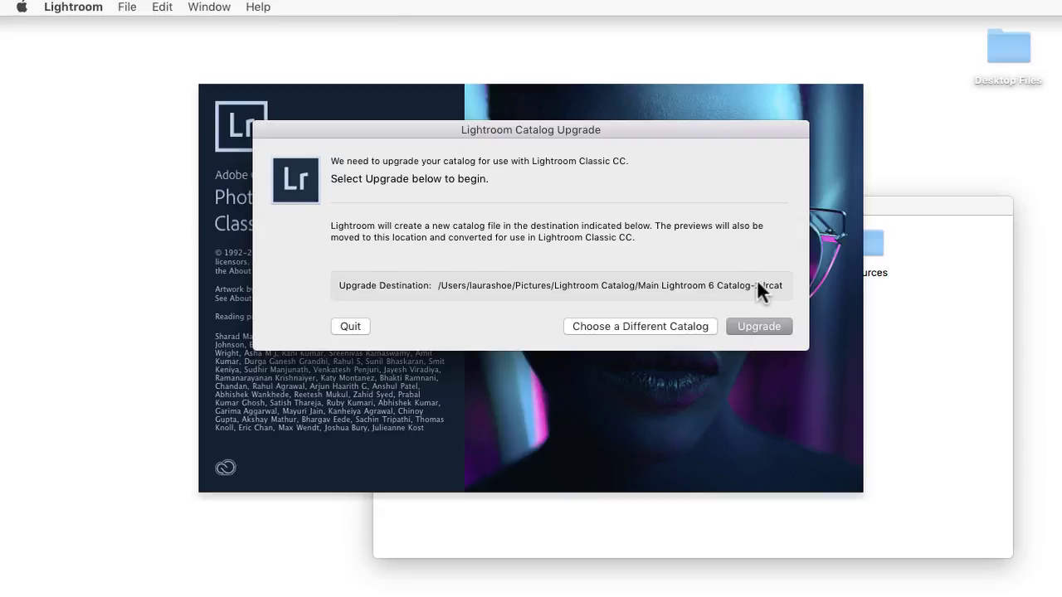
Upgrade the catalog into Main Lightroom 6 Catalog-2.lrcat in the Lightroom Catalog folder
{"action": "left_click", "coordinate": [760, 327]}
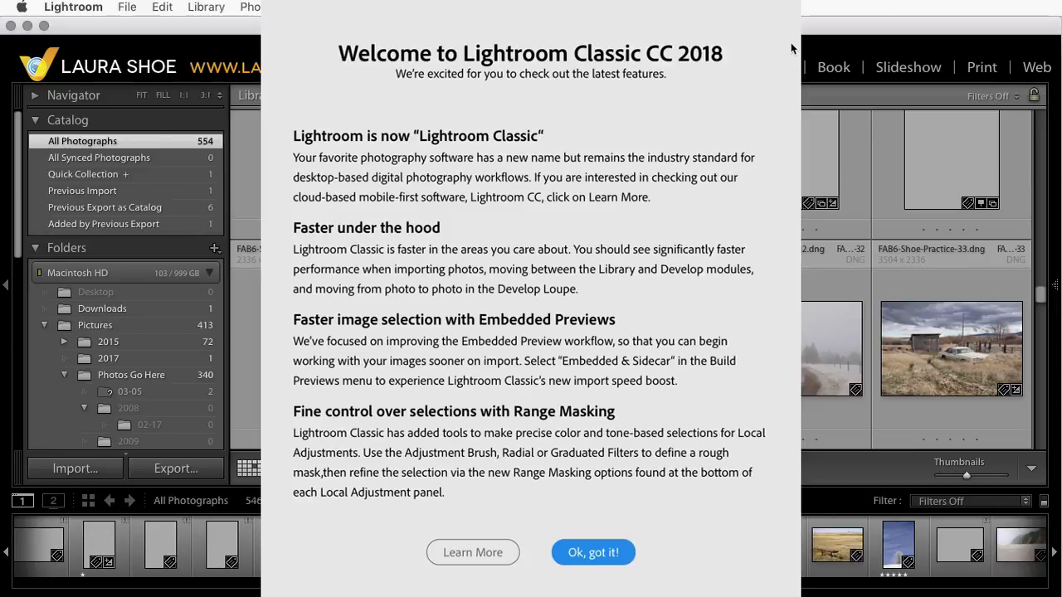
Dismiss the Welcome to Lightroom Classic CC 2018 screen to reveal the 554 photos
{"action": "key", "text": "Return"}
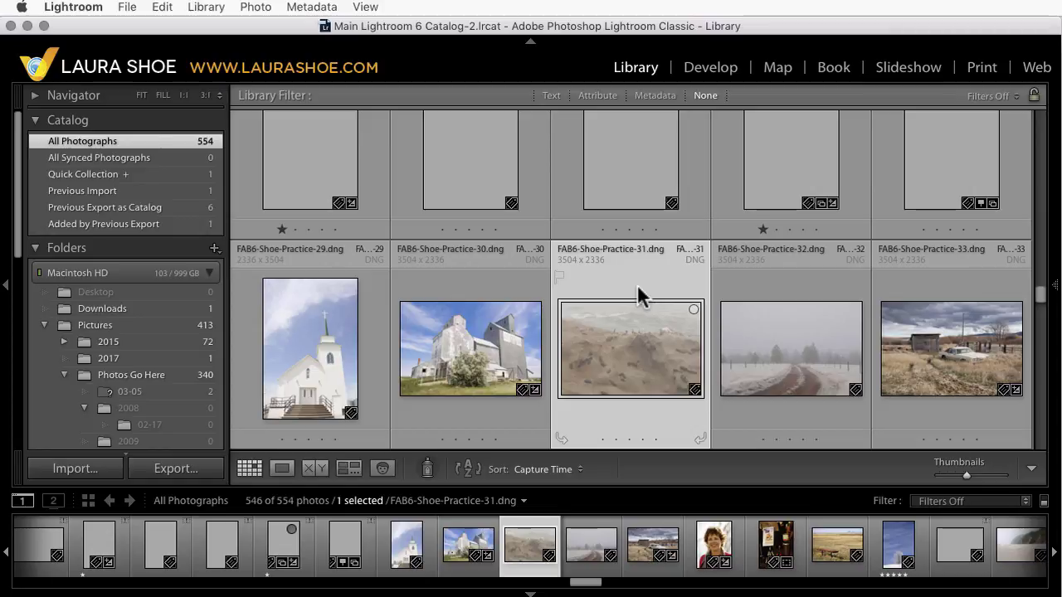
Open FAB6-Shoe-Practice-30 in the Develop module and review its Basic panel
{"action": "left_click", "coordinate": [467, 294]}
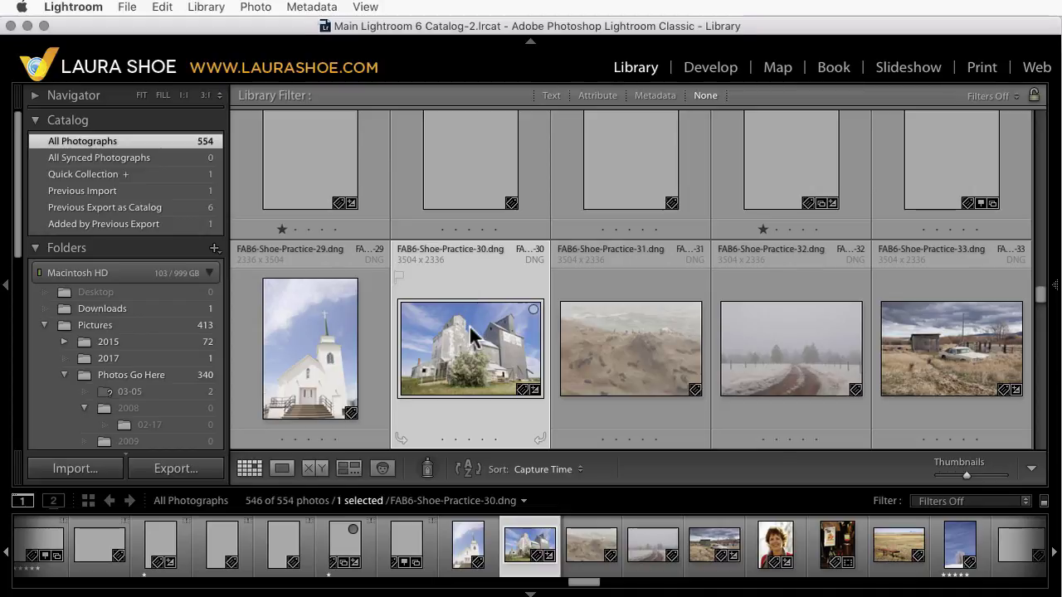
{"action": "key", "text": "d"}
{"action": "scroll", "coordinate": [847, 367], "scroll_direction": "up", "scroll_amount": 10}
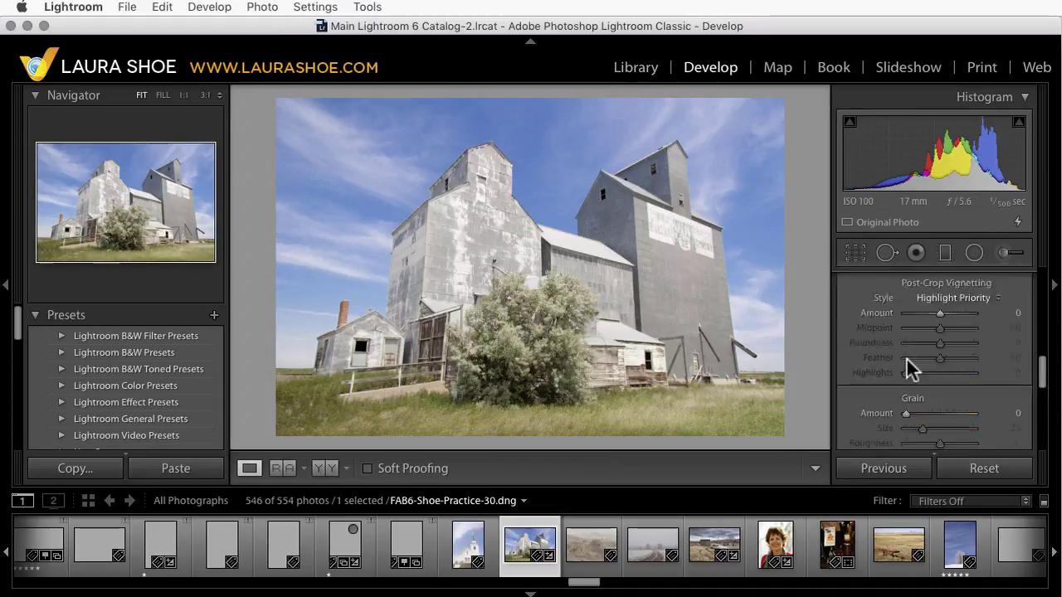
{"action": "scroll", "coordinate": [907, 360], "scroll_direction": "down", "scroll_amount": 5}
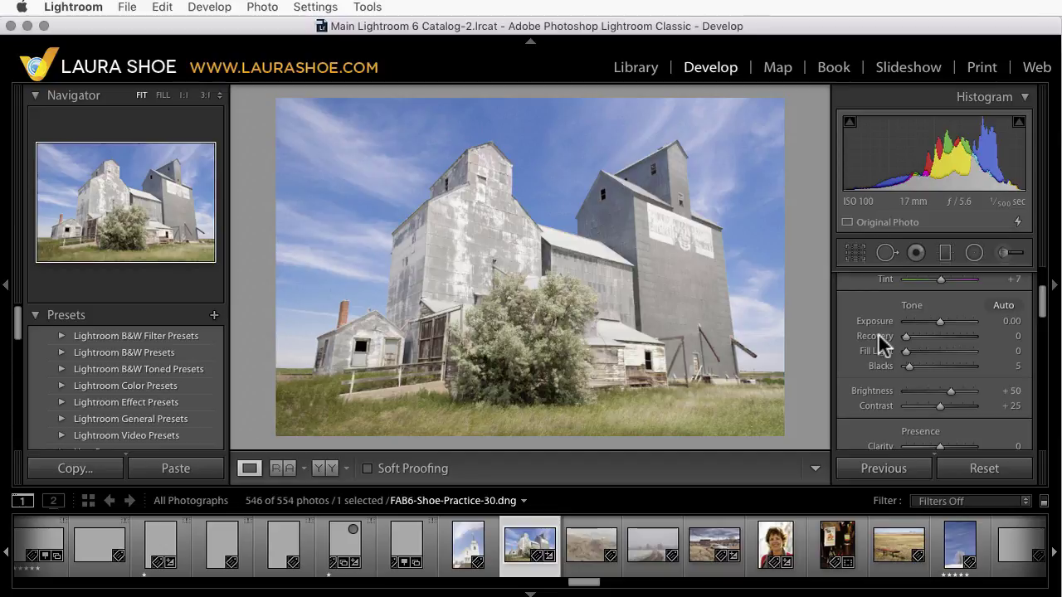
{"action": "mouse_move", "coordinate": [1020, 226]}
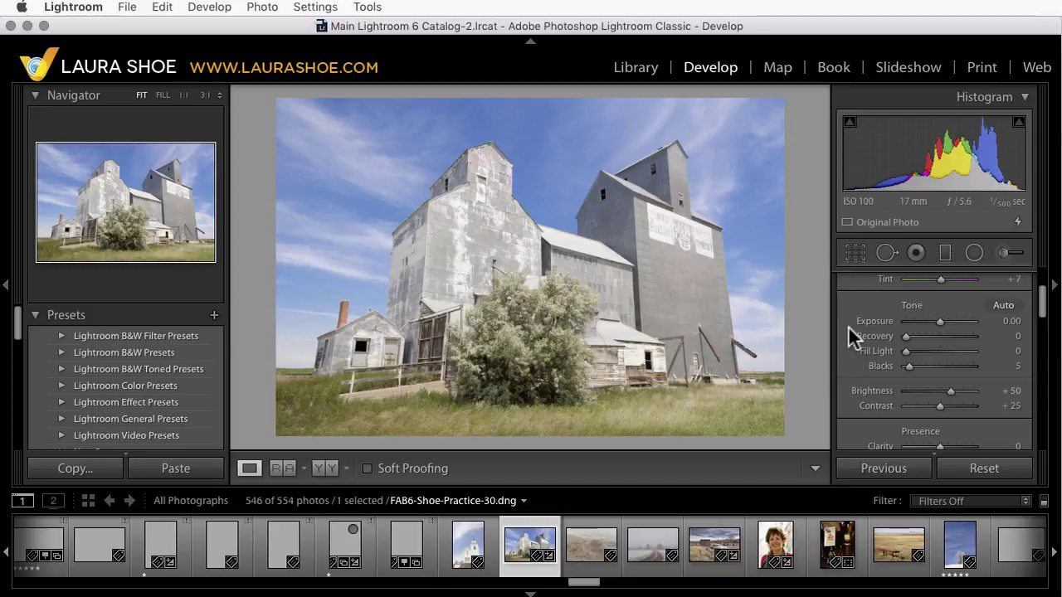
On FAB6-Shoe-Practice-33, raise Exposure to +2.06, then reset it to its original value
{"action": "left_click", "coordinate": [712, 533]}
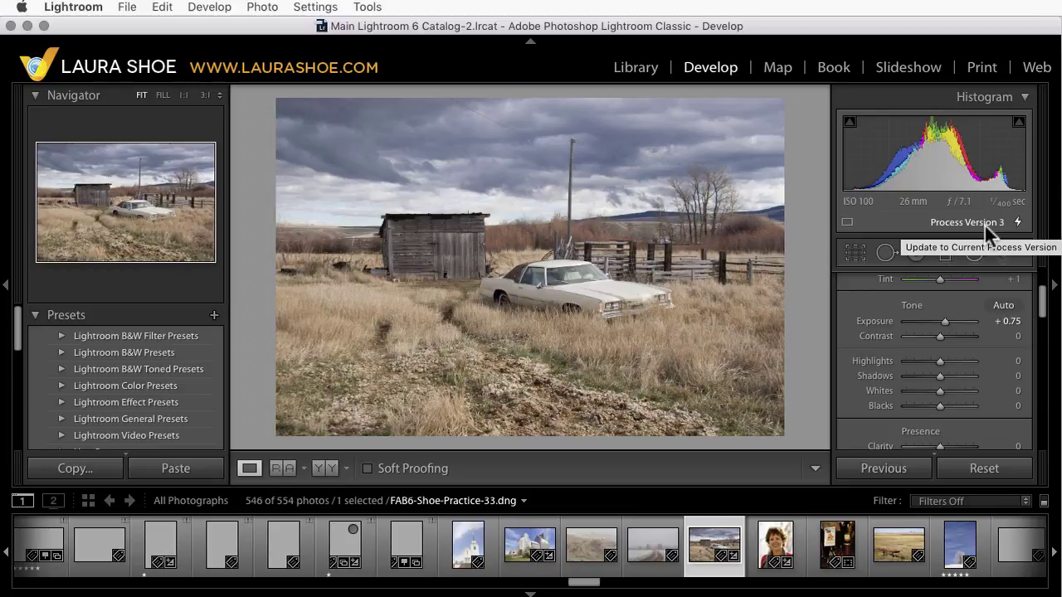
{"action": "left_click", "coordinate": [952, 320]}
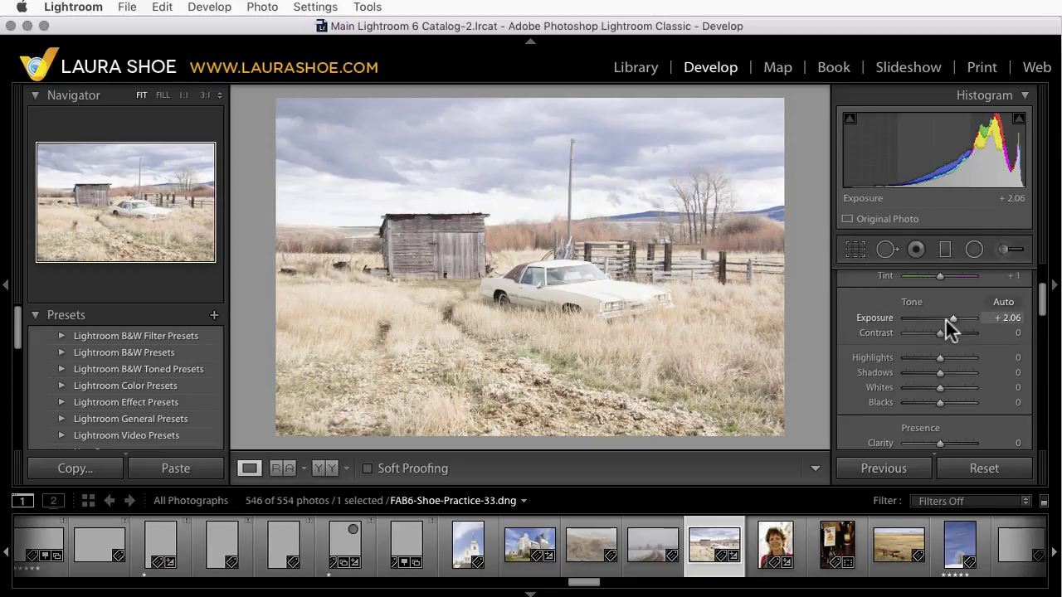
{"action": "double_click", "coordinate": [946, 318]}
{"action": "key", "text": "k"}
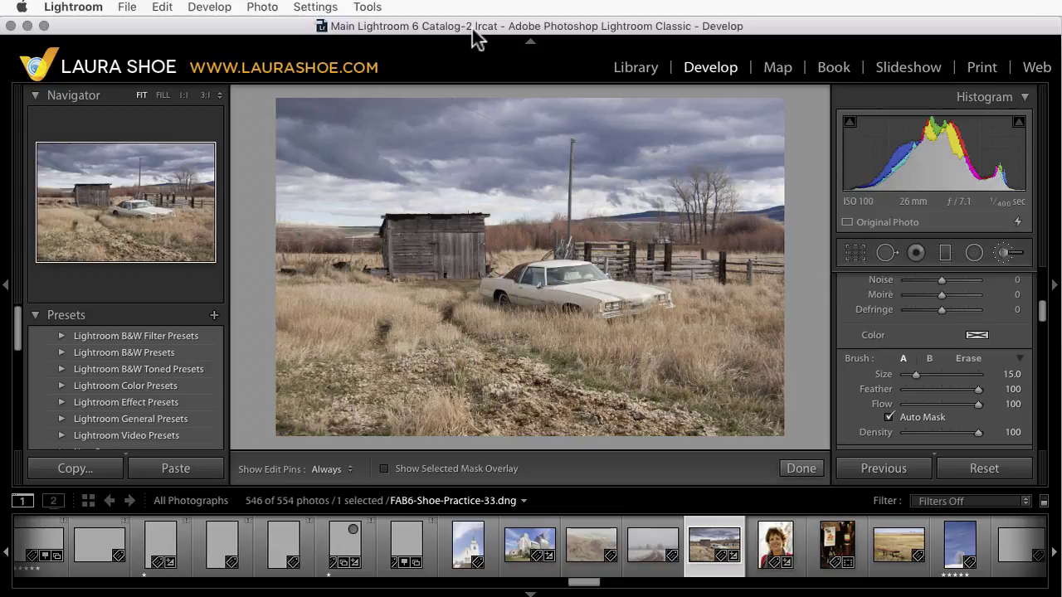
Reveal the upgraded catalog file in Finder from Catalog Settings
{"action": "left_click", "coordinate": [73, 7]}
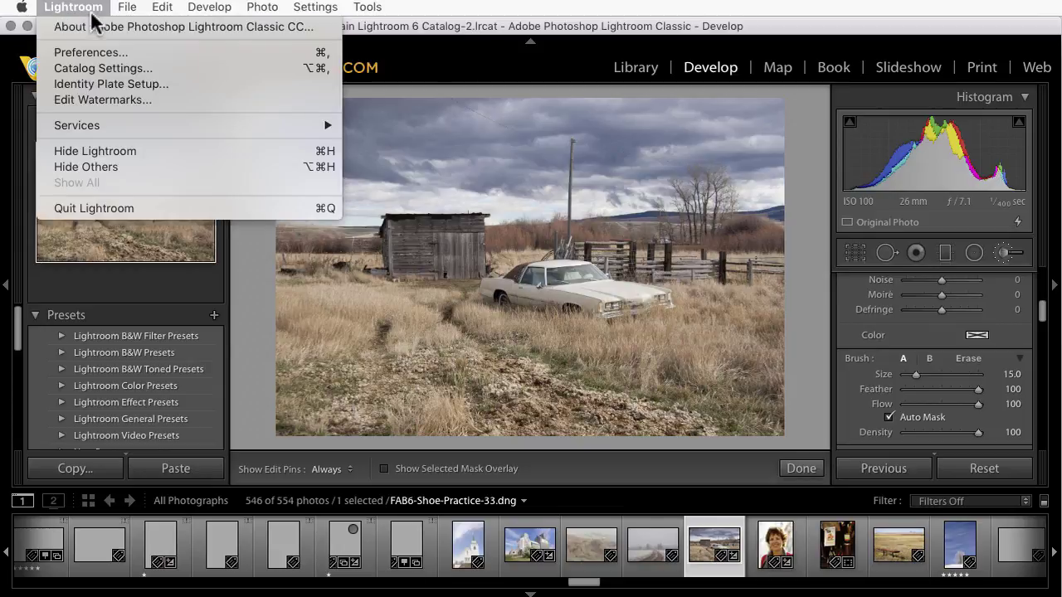
{"action": "left_click", "coordinate": [93, 67]}
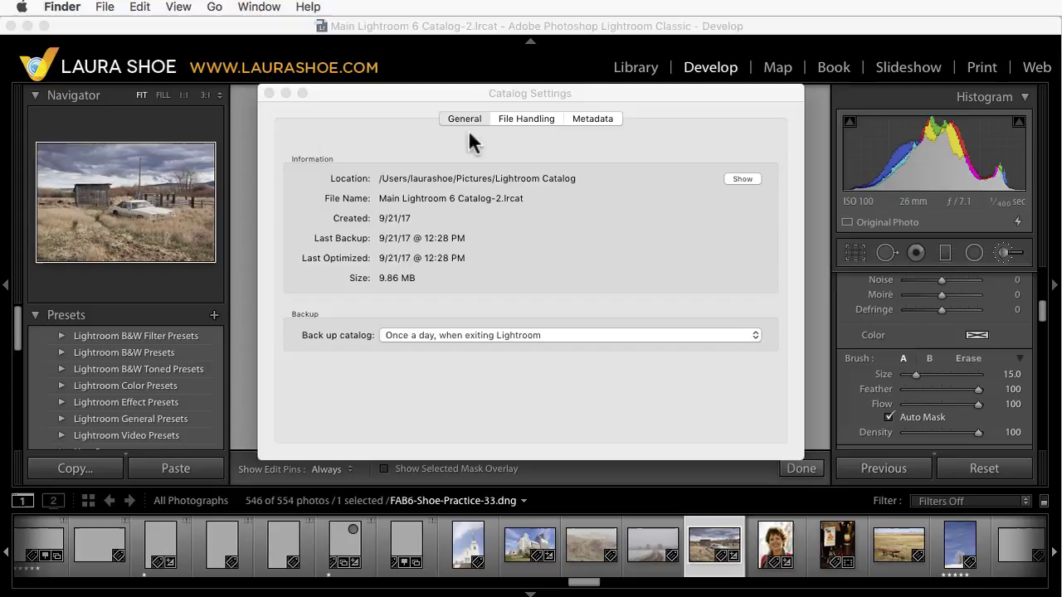
{"action": "left_click", "coordinate": [747, 181]}
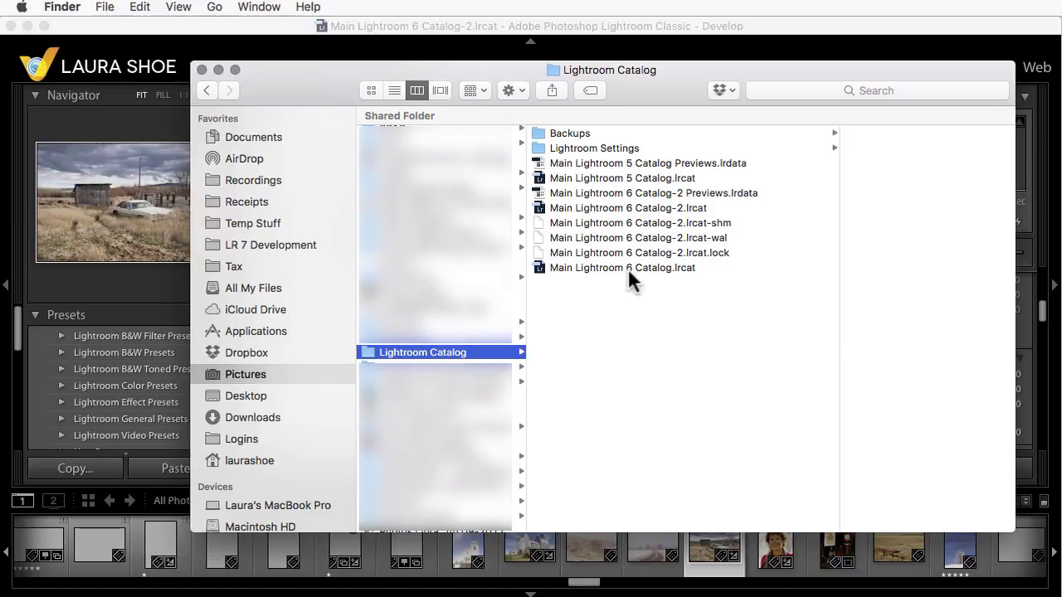
Return to Lightroom Classic and quit it
{"action": "left_click", "coordinate": [160, 41]}
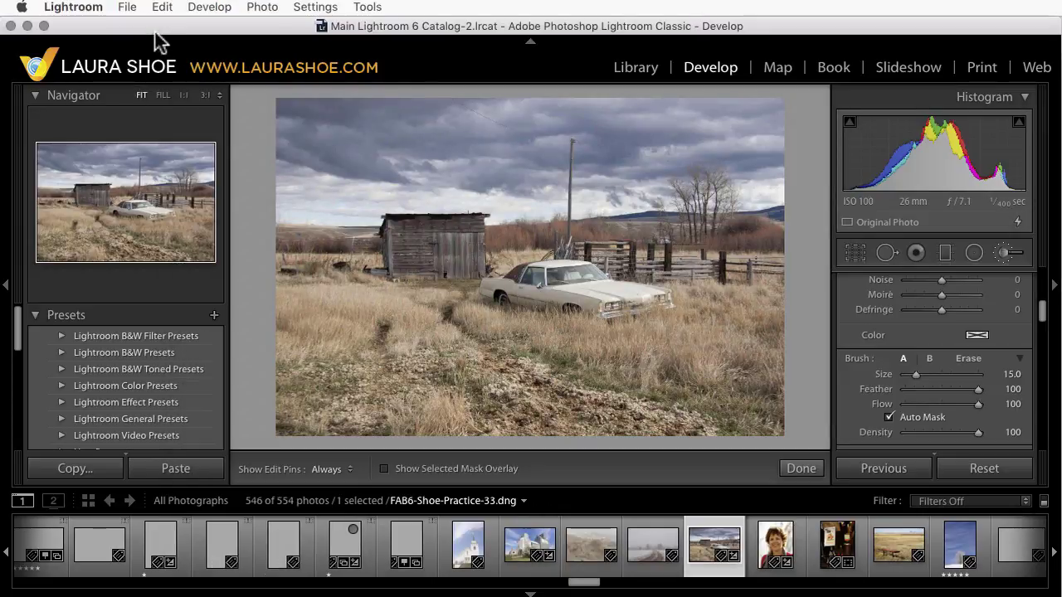
{"action": "left_click", "coordinate": [95, 8]}
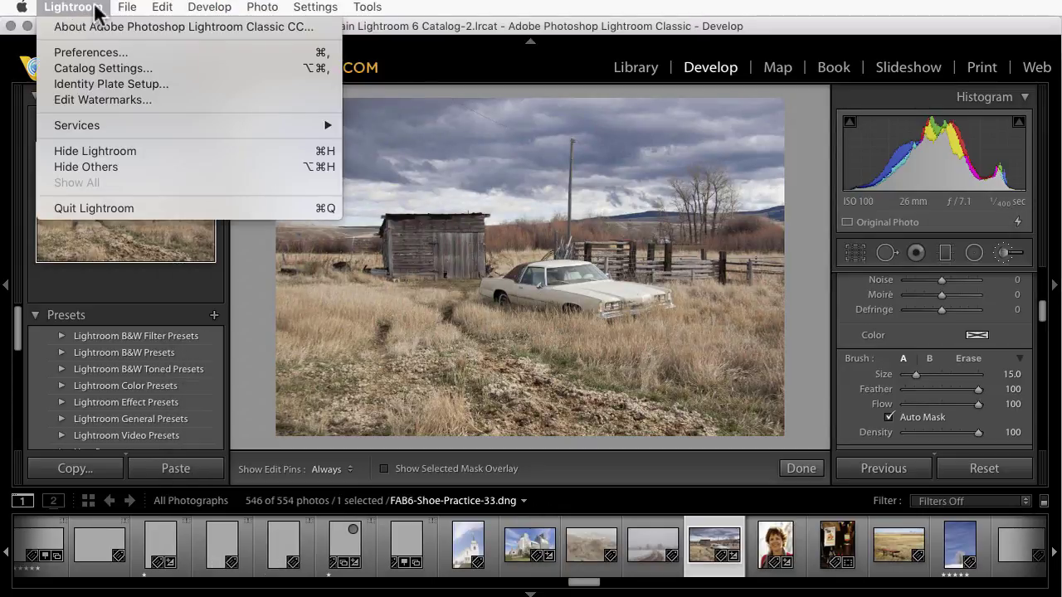
{"action": "left_click", "coordinate": [114, 207]}
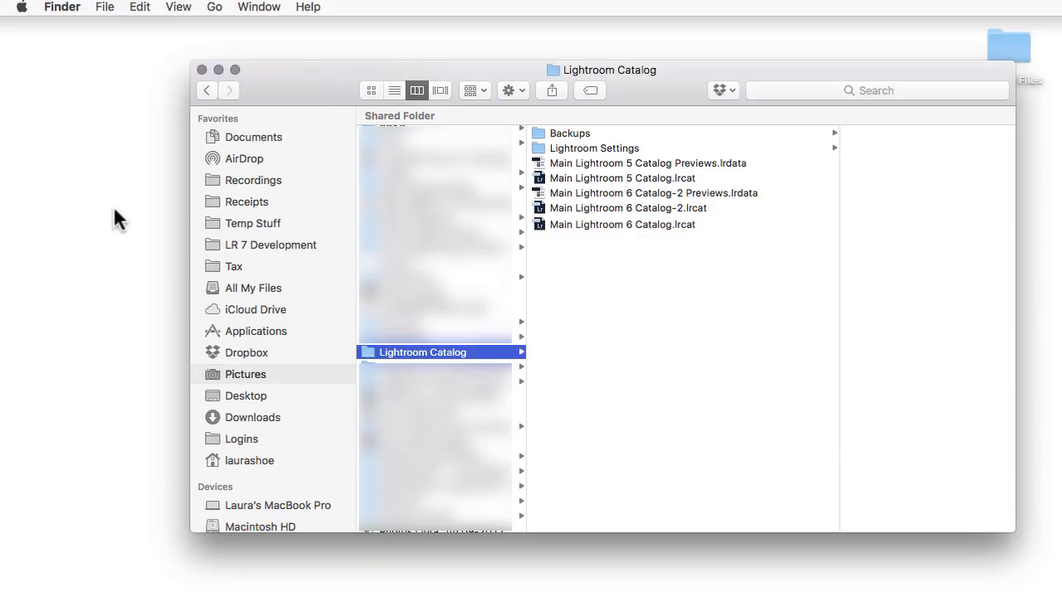
Rename the upgraded Lightroom 6 Catalog-2 file to Main Lightroom Classic Catalog.lrcat
{"action": "left_click", "coordinate": [637, 208]}
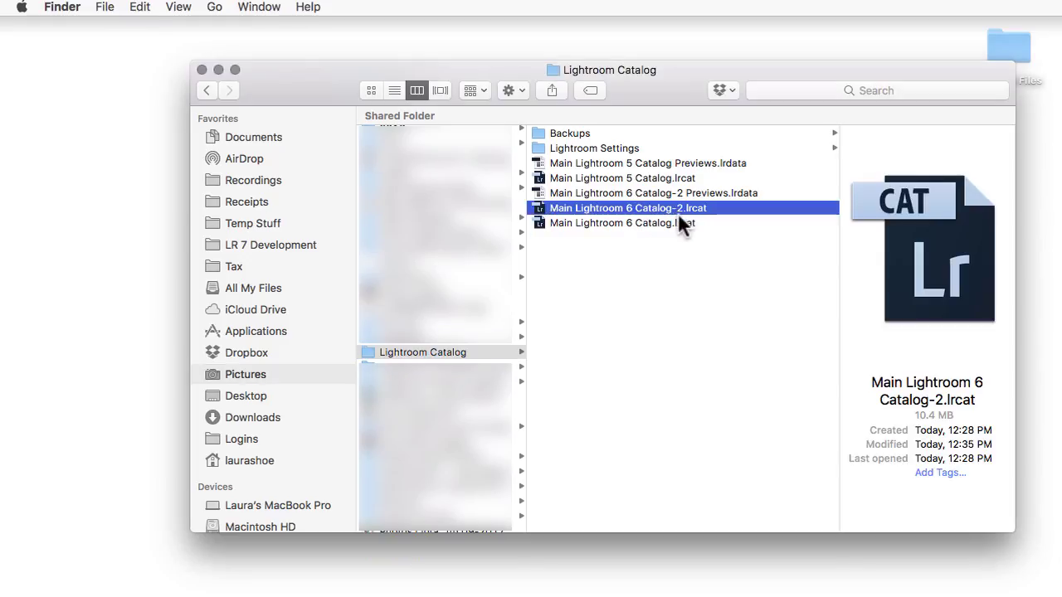
{"action": "left_click", "coordinate": [680, 209]}
{"action": "key", "text": "BackSpace"}
{"action": "key", "text": "BackSpace"}
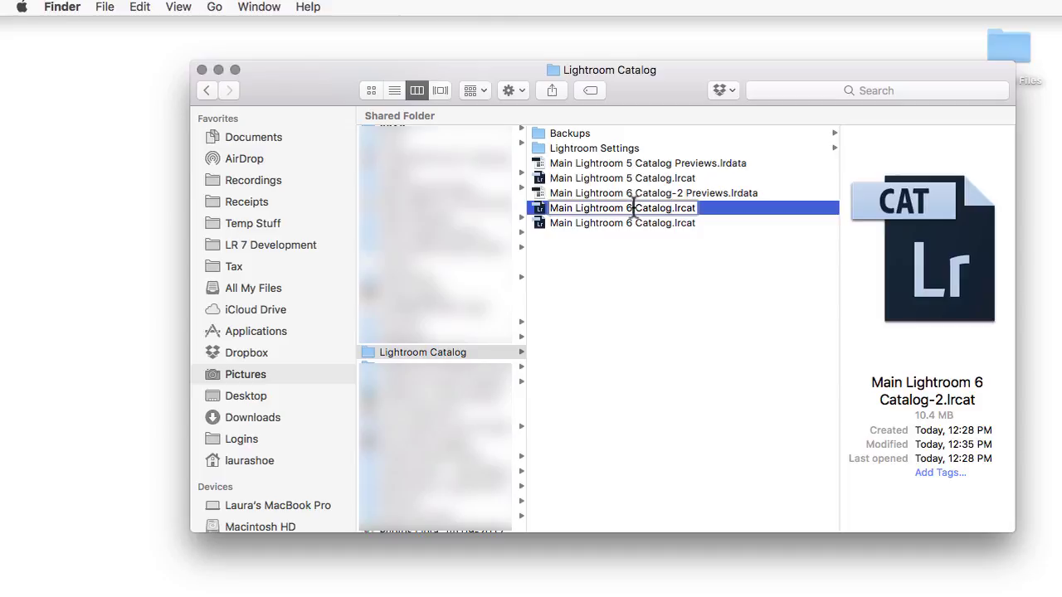
{"action": "left_click", "coordinate": [634, 207]}
{"action": "key", "text": "BackSpace"}
{"action": "type", "text": "Class"}
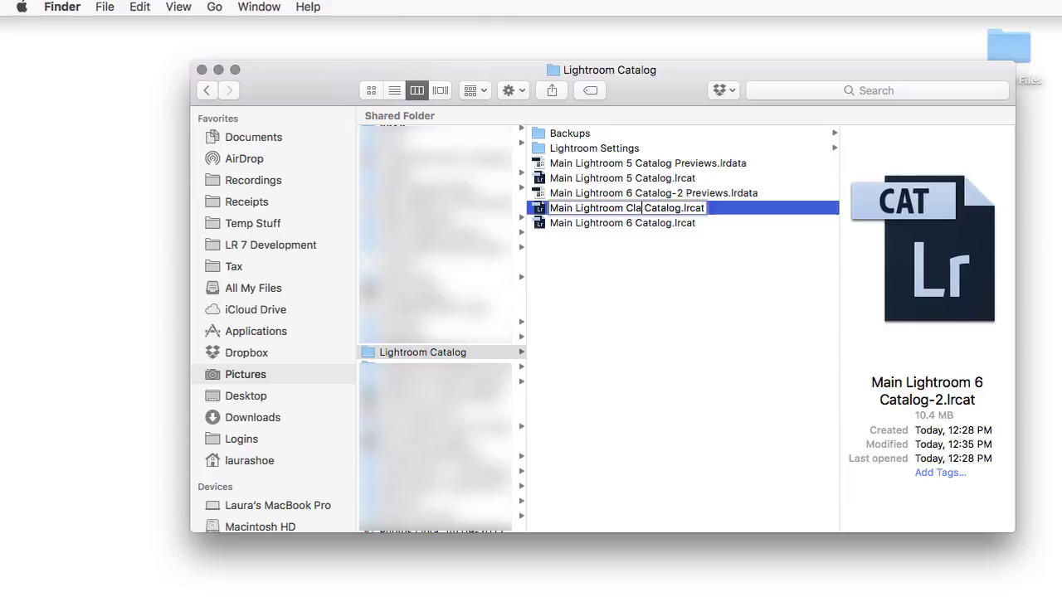
{"action": "type", "text": "ic"}
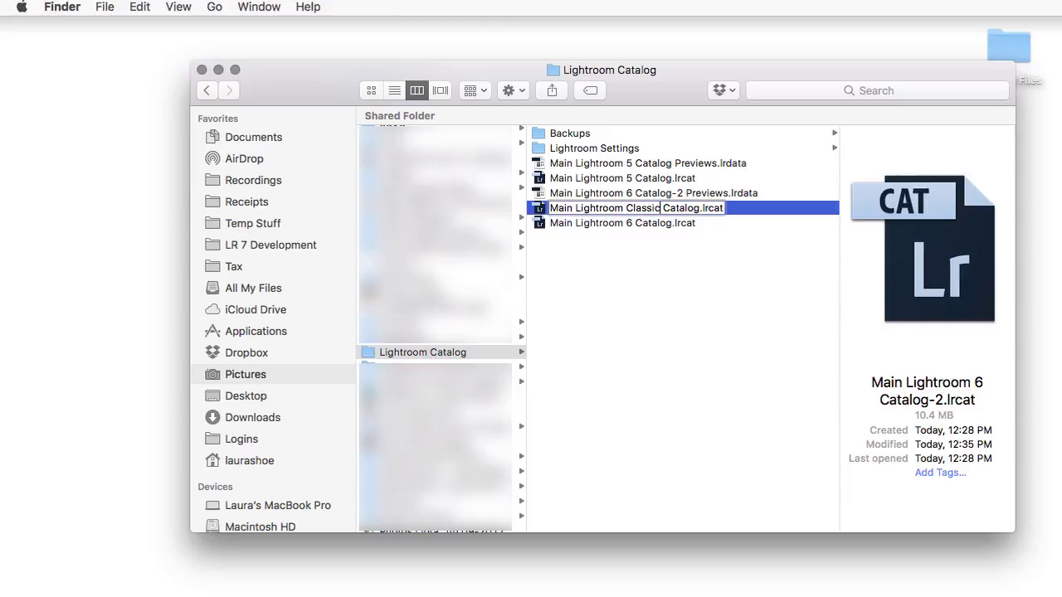
{"action": "key", "text": "Return"}
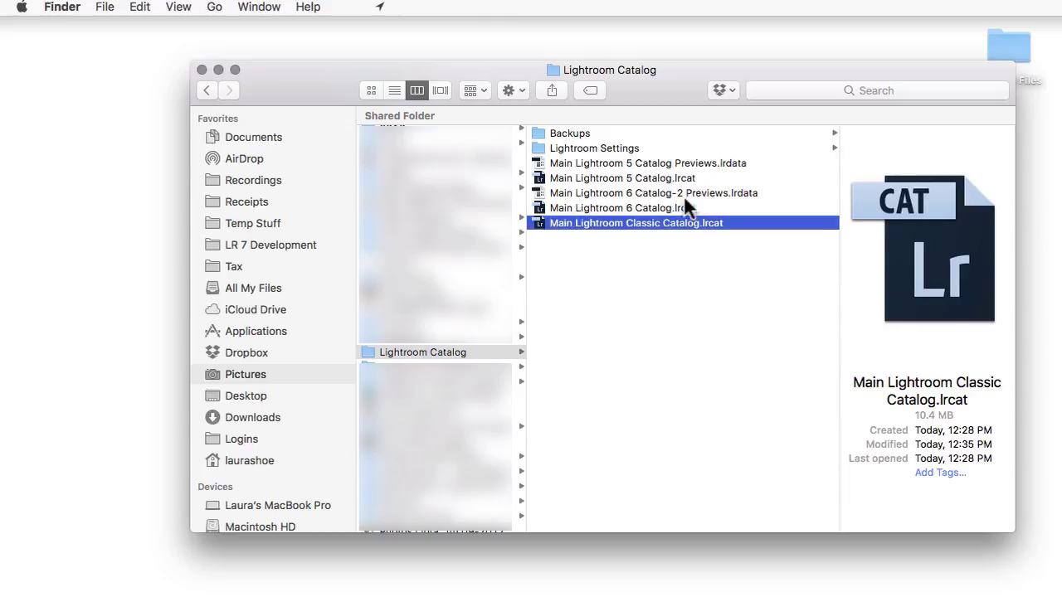
Rename the Lightroom 6 Catalog-2 previews file to Main Lightroom Classic Catalog Previews.lrdata
{"action": "left_click", "coordinate": [681, 191]}
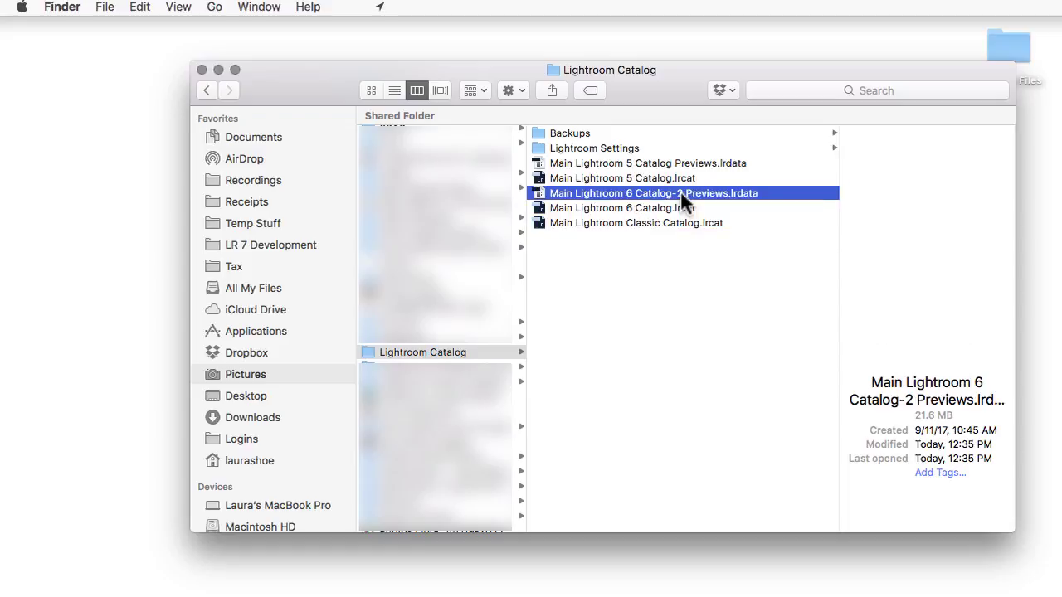
{"action": "left_click", "coordinate": [680, 193]}
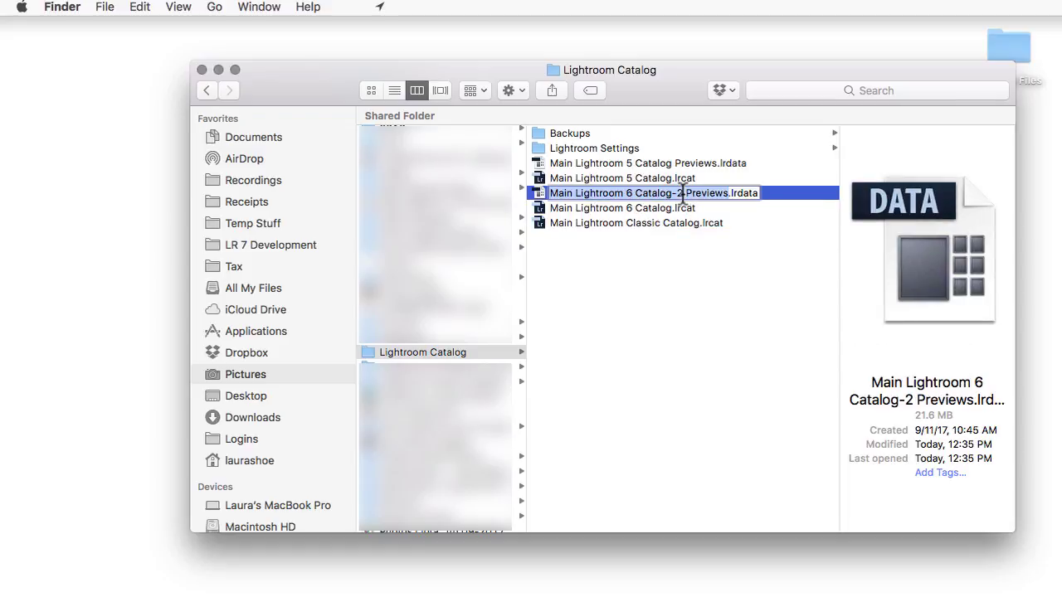
{"action": "left_click", "coordinate": [681, 194]}
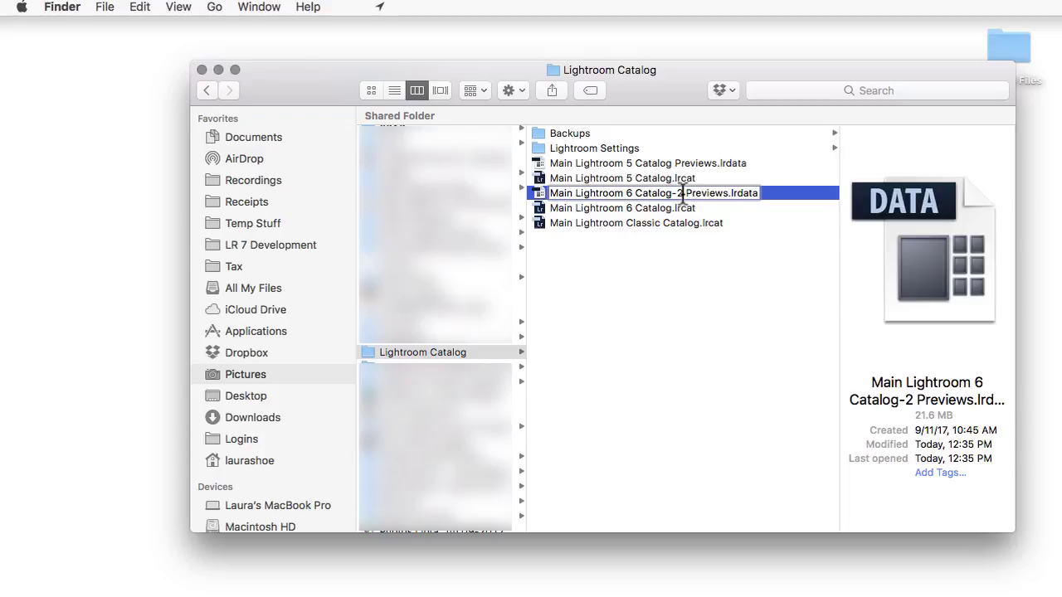
{"action": "key", "text": "BackSpace"}
{"action": "key", "text": "BackSpace"}
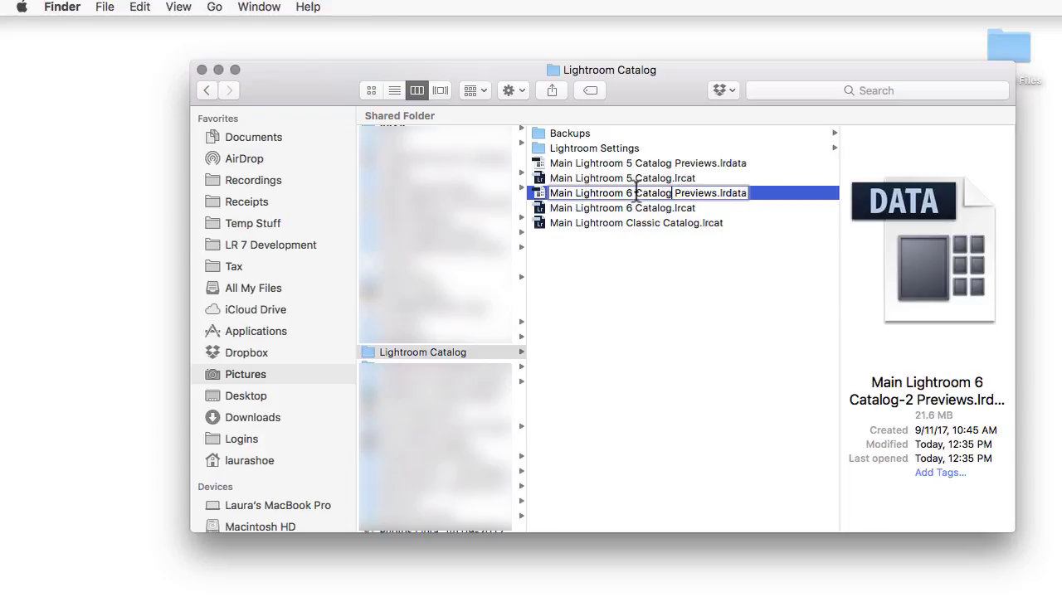
{"action": "left_click", "coordinate": [637, 189]}
{"action": "key", "text": "BackSpace"}
{"action": "key", "text": "BackSpace"}
{"action": "type", "text": "C"}
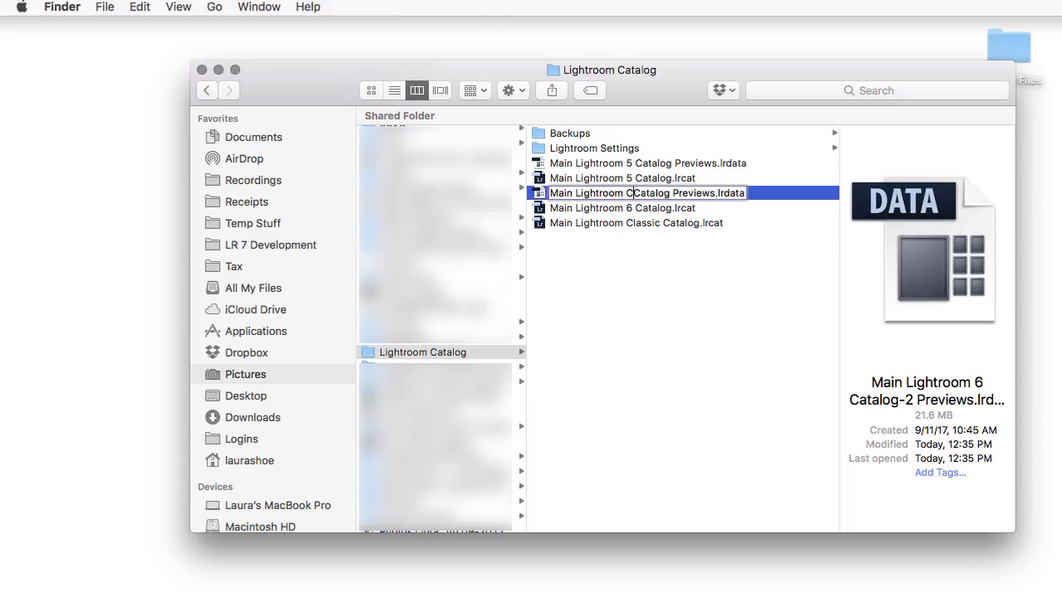
{"action": "type", "text": "lassic"}
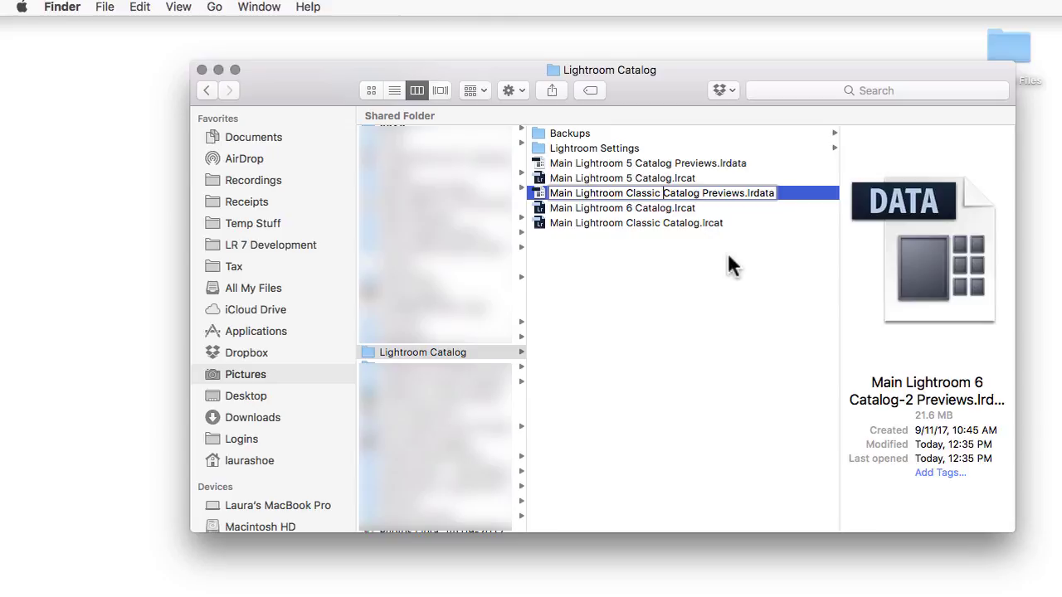
{"action": "key", "text": "Return"}
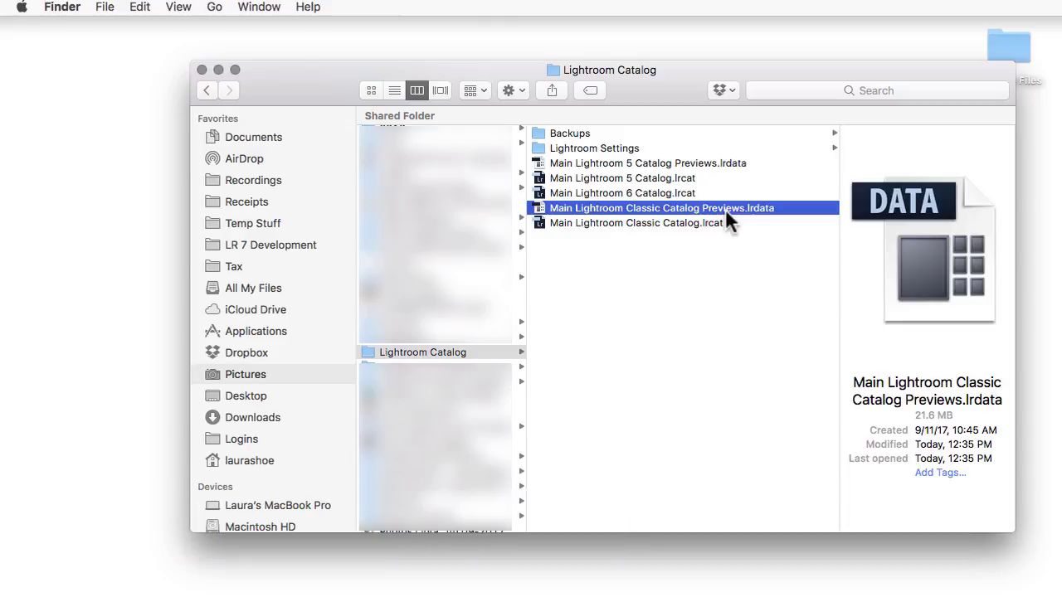
Review the old Lightroom 5 and 6 catalog files, then open Main Lightroom Classic Catalog.lrcat
{"action": "left_click", "coordinate": [658, 163]}
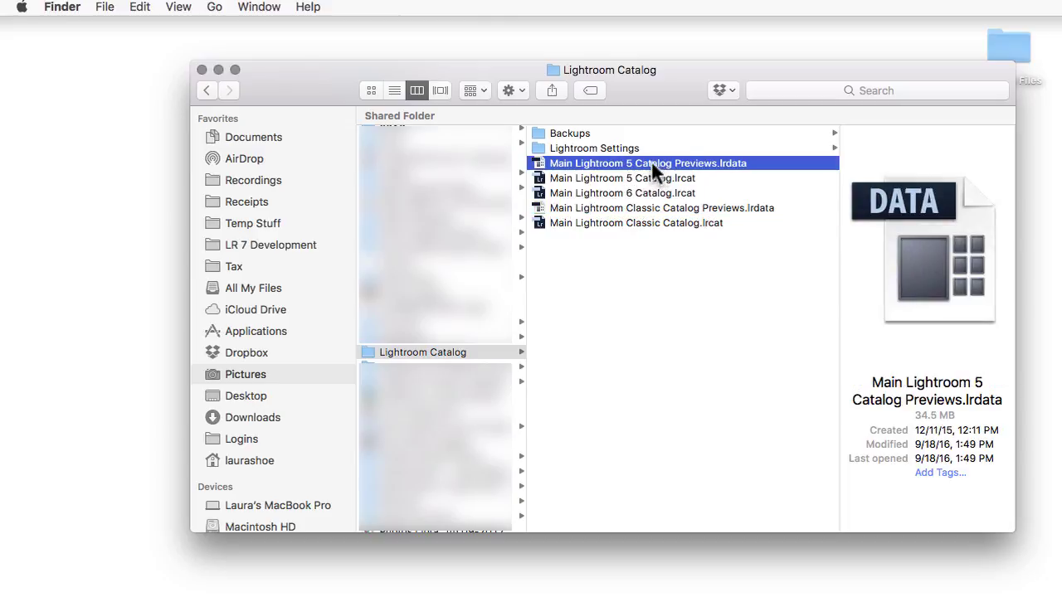
{"action": "left_click", "coordinate": [670, 193], "text": "shift"}
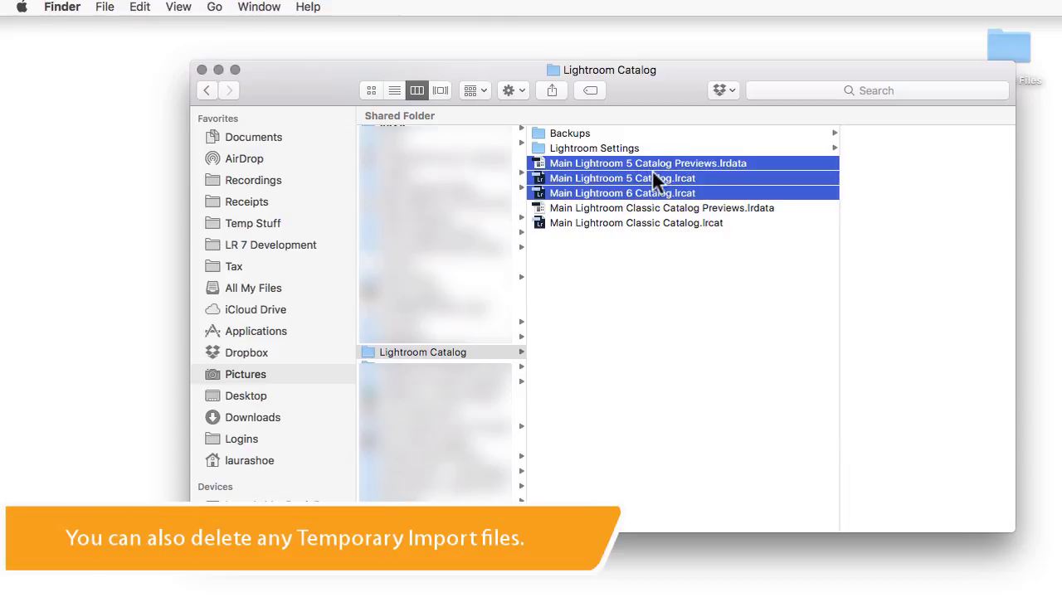
{"action": "key", "text": "Left"}
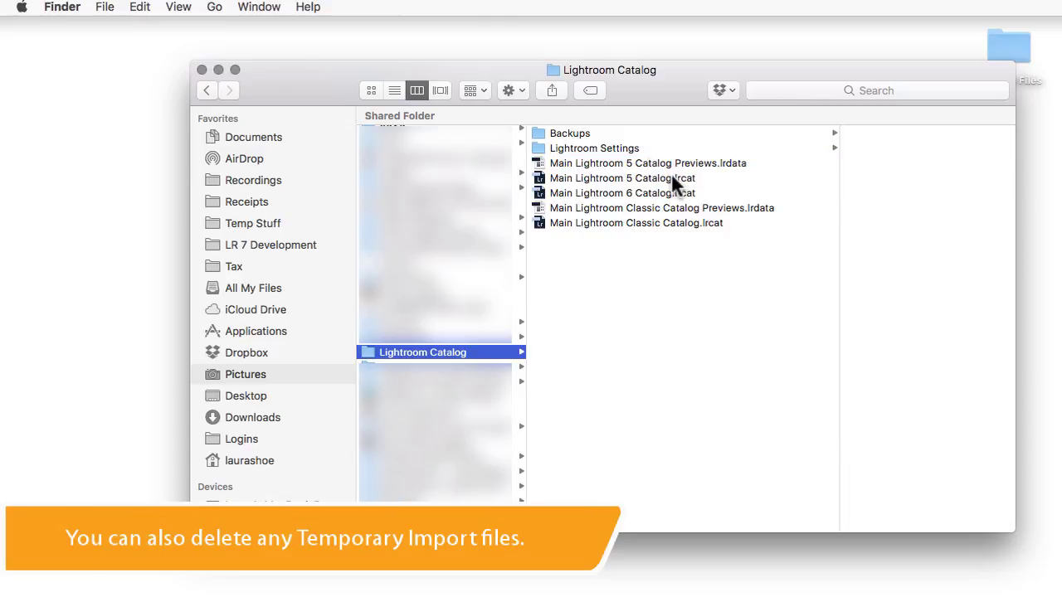
{"action": "left_click", "coordinate": [649, 222]}
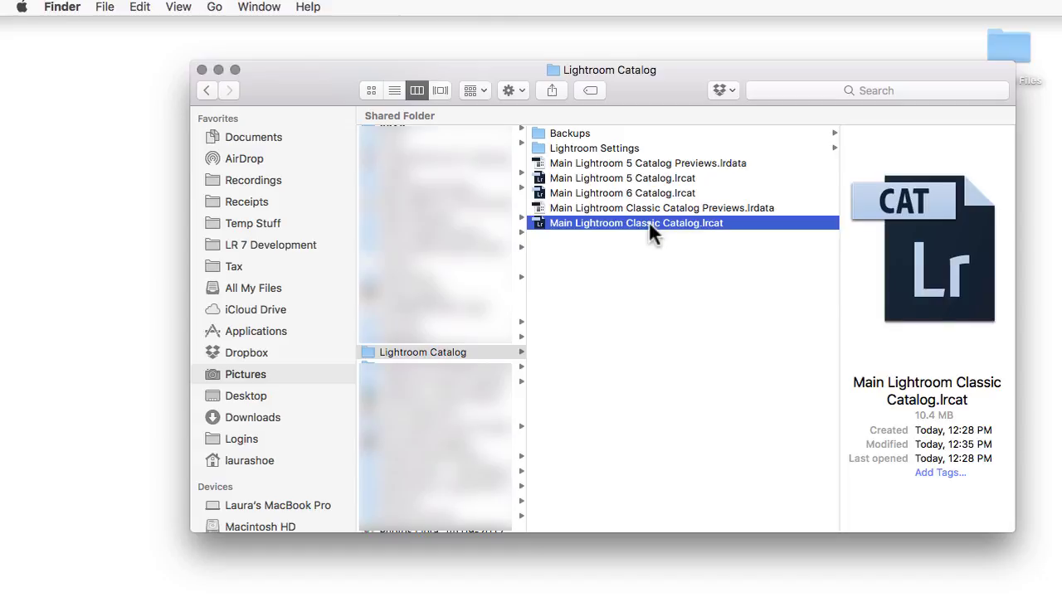
{"action": "double_click", "coordinate": [648, 222]}
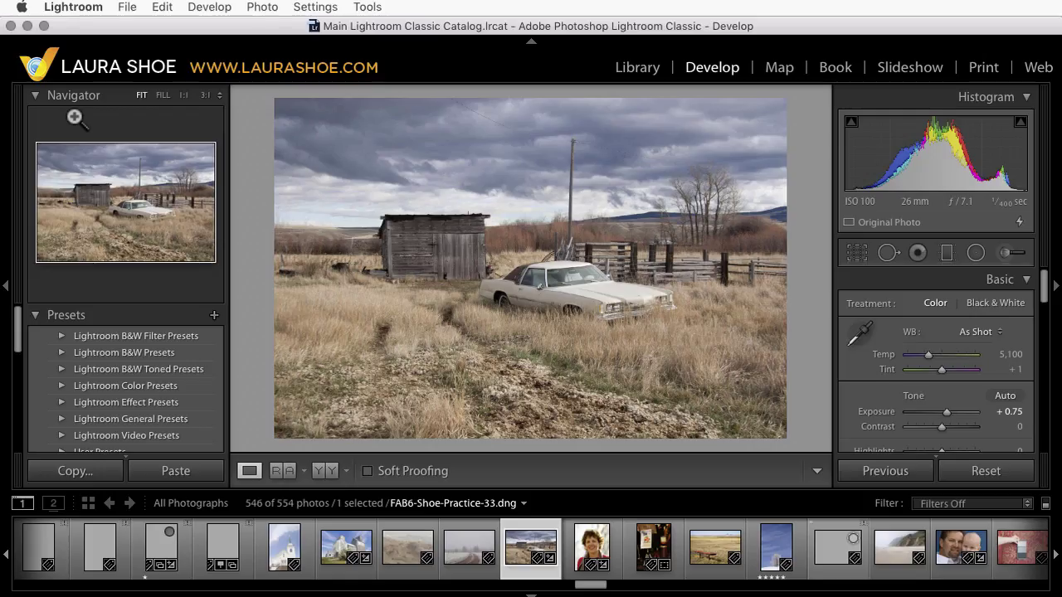
In General preferences, set the startup catalog to Main Lightroom Classic Catalog.lrcat
{"action": "left_click", "coordinate": [92, 13]}
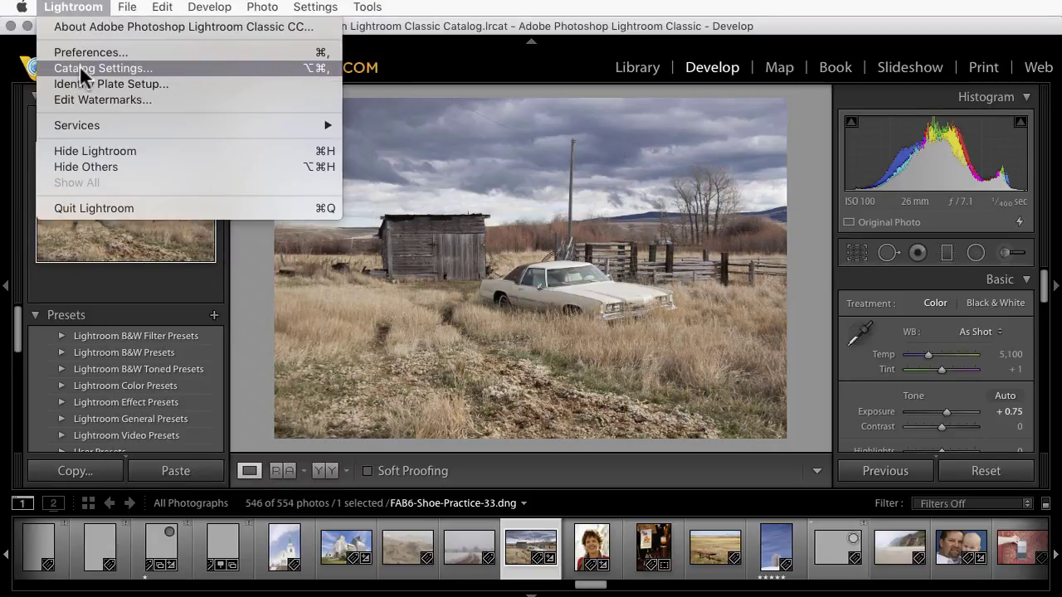
{"action": "left_click", "coordinate": [79, 53]}
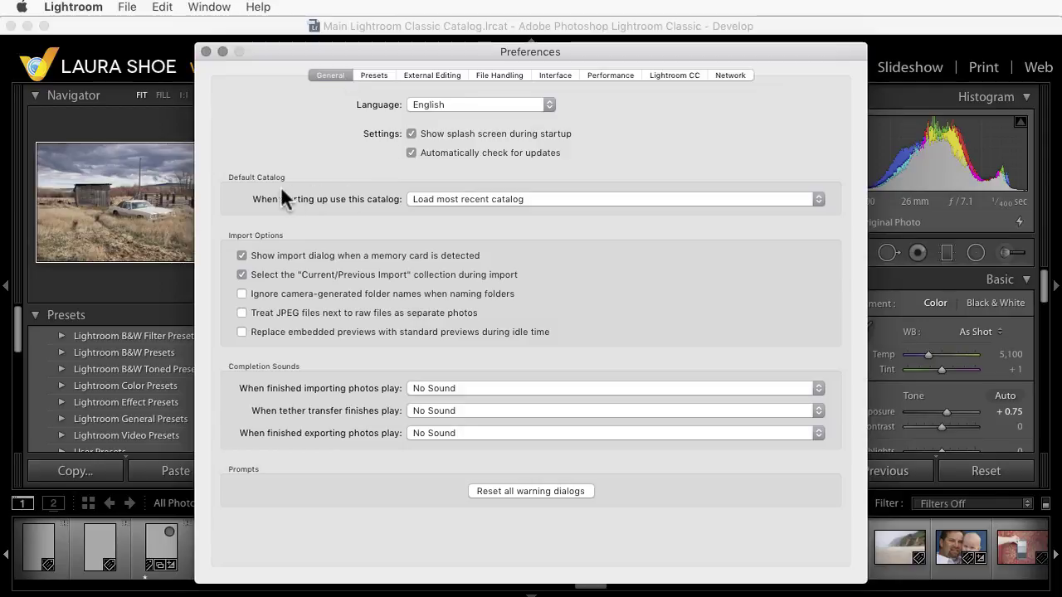
{"action": "left_click", "coordinate": [515, 198]}
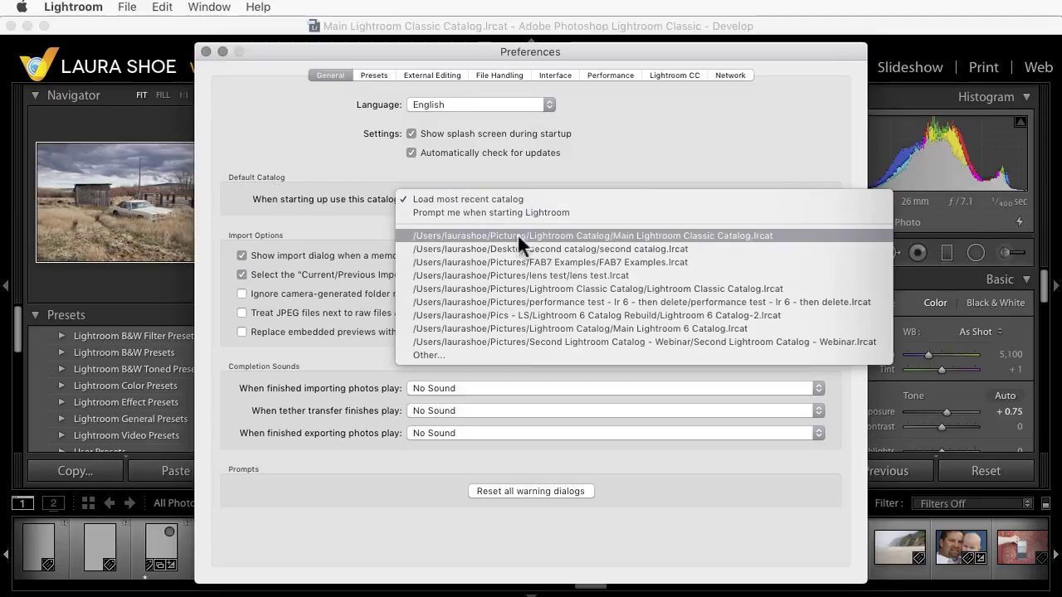
{"action": "left_click", "coordinate": [675, 235]}
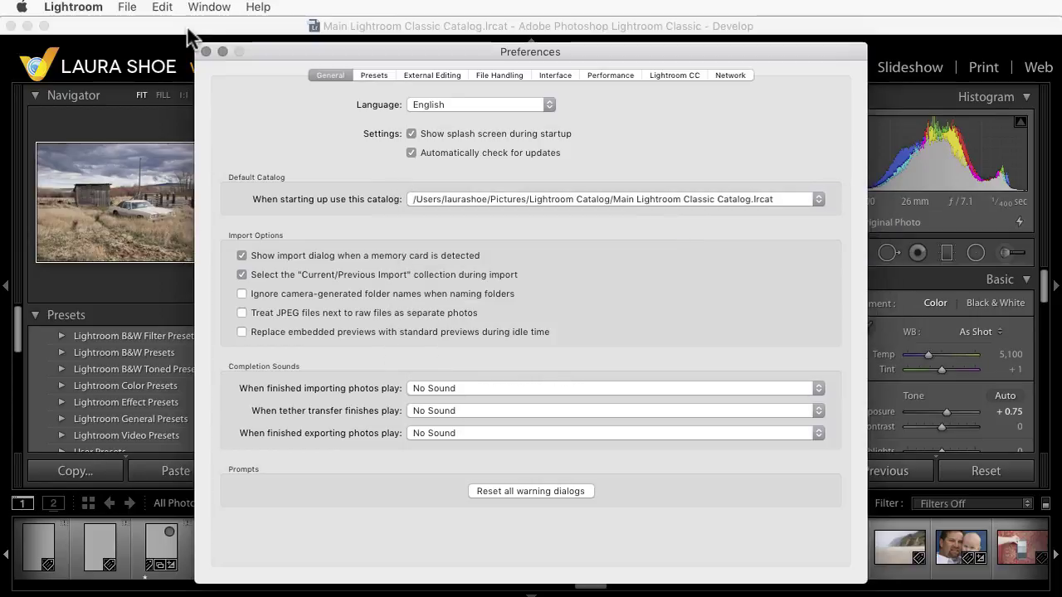
{"action": "left_click", "coordinate": [205, 51]}
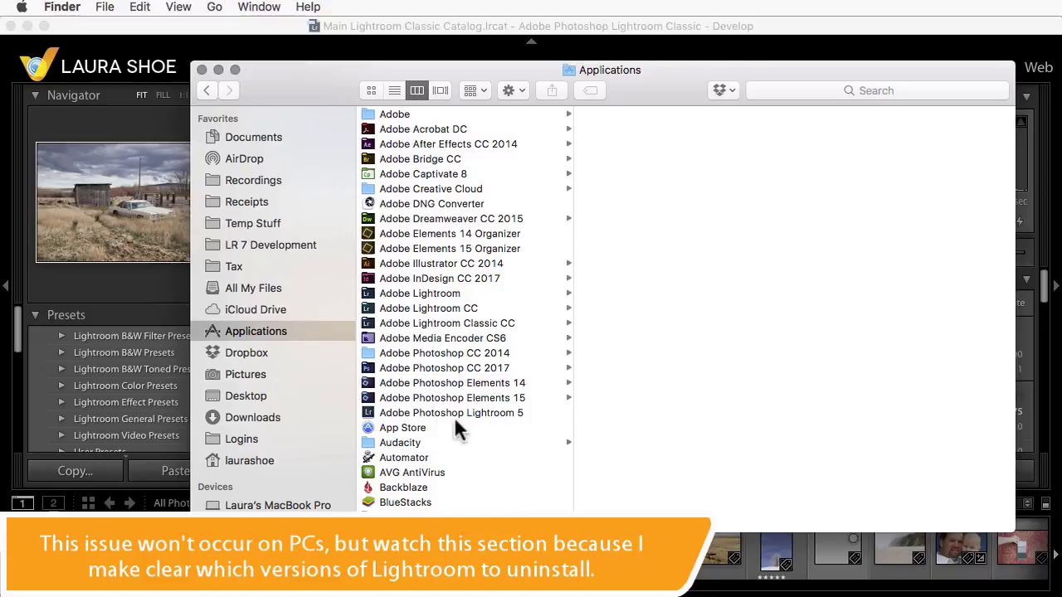
Inspect Adobe Photoshop Lightroom 5 in Applications and view the Adobe Lightroom folder's contents
{"action": "left_click", "coordinate": [465, 413]}
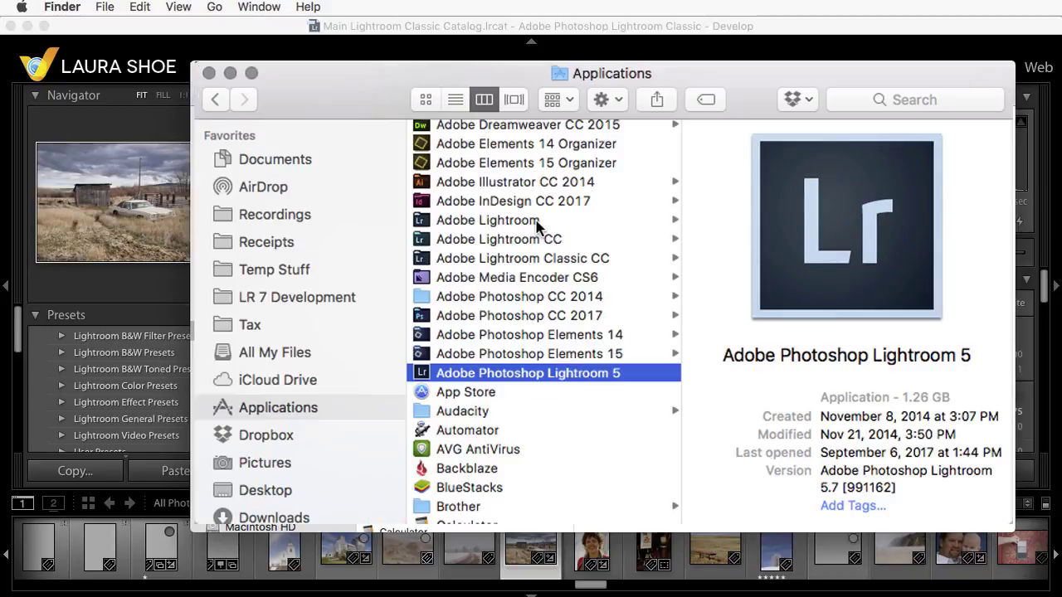
{"action": "left_click", "coordinate": [459, 296]}
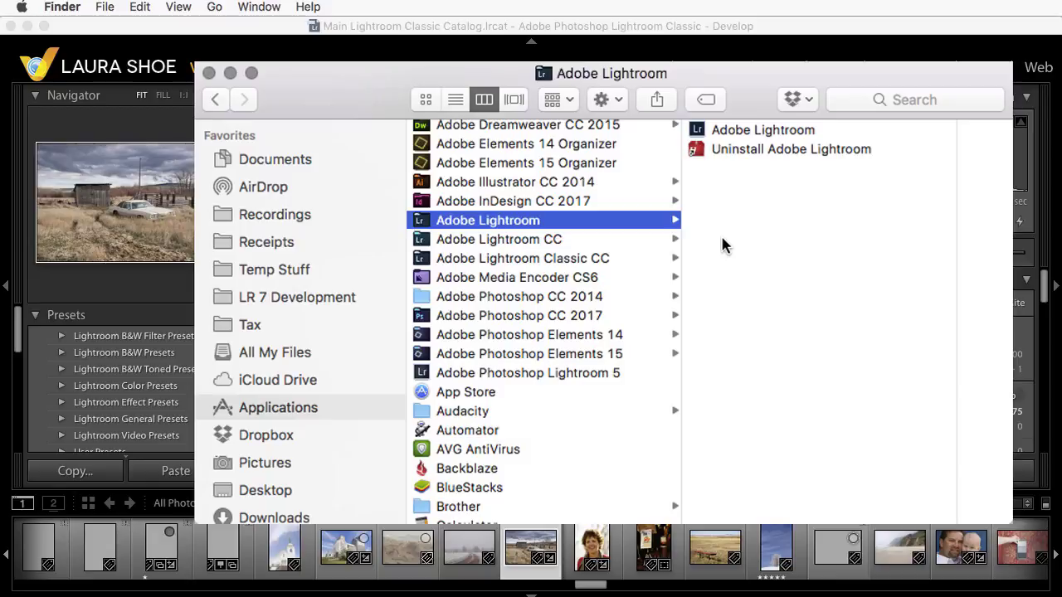
Check the Adobe Lightroom Classic CC app's details, then close the Applications window
{"action": "left_click", "coordinate": [596, 259]}
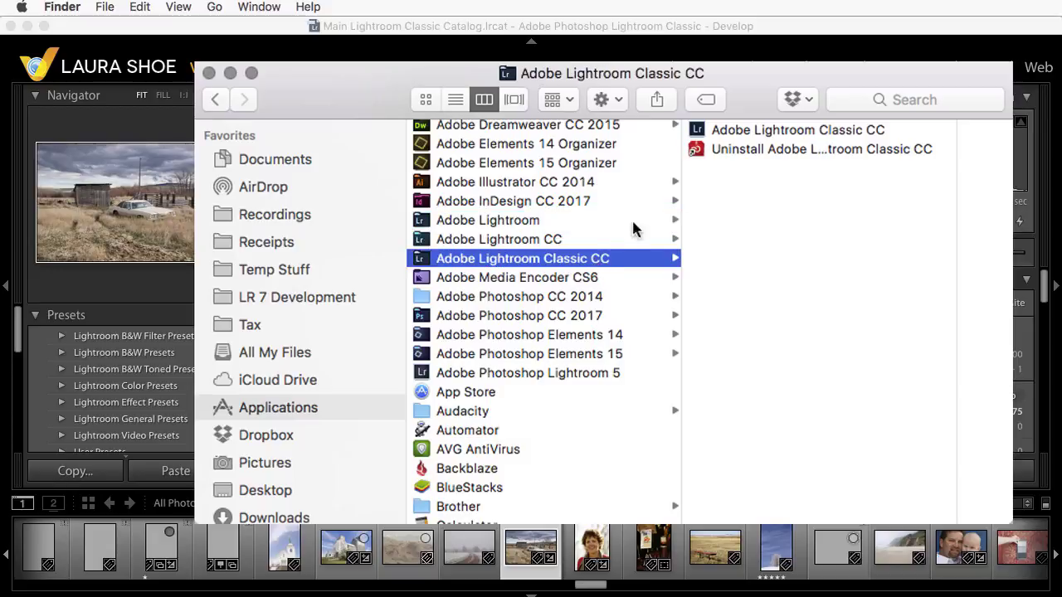
{"action": "left_click", "coordinate": [820, 133]}
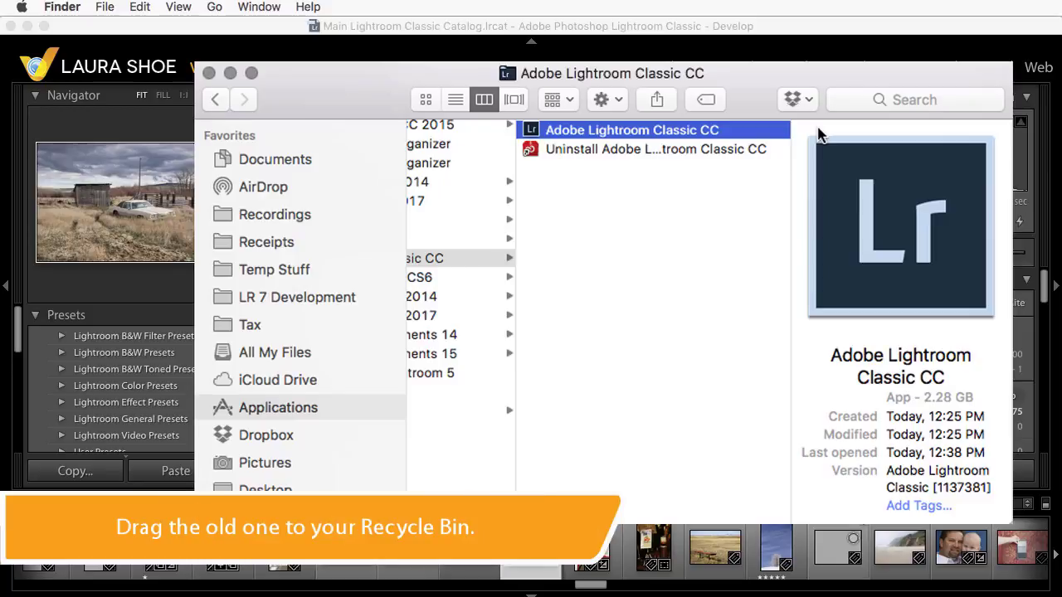
{"action": "left_click", "coordinate": [209, 73]}
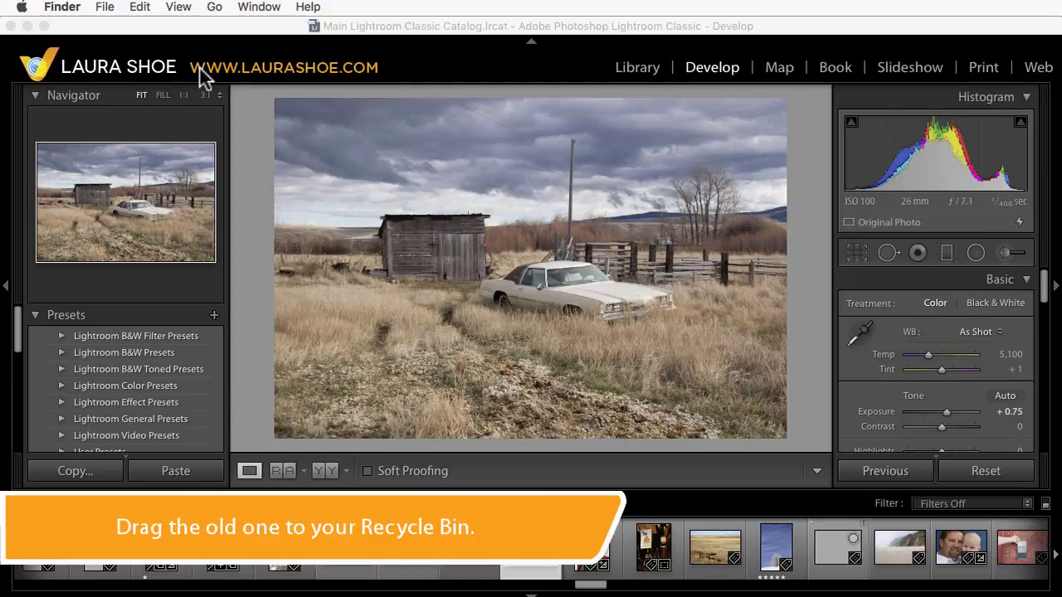